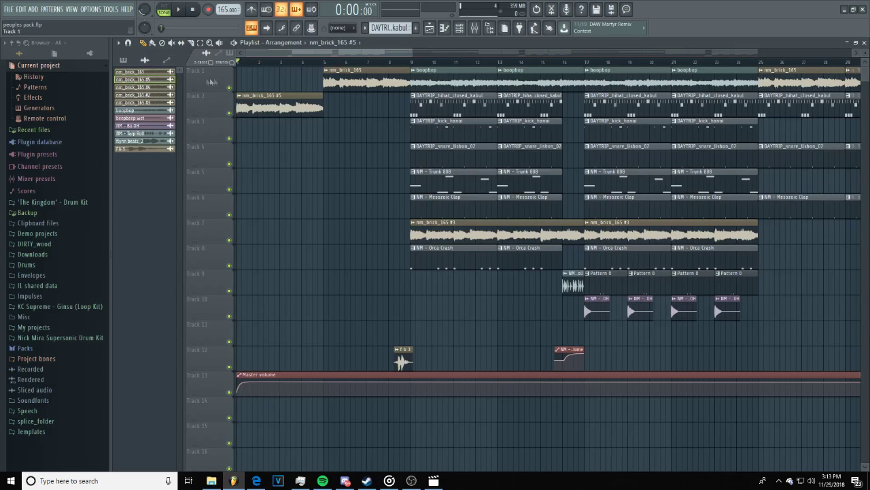
# - Play the start of the arrangement briefly, and lower FL Studio's level to about 17 in the Windows Volume Mixer
pyautogui.click(179, 9)
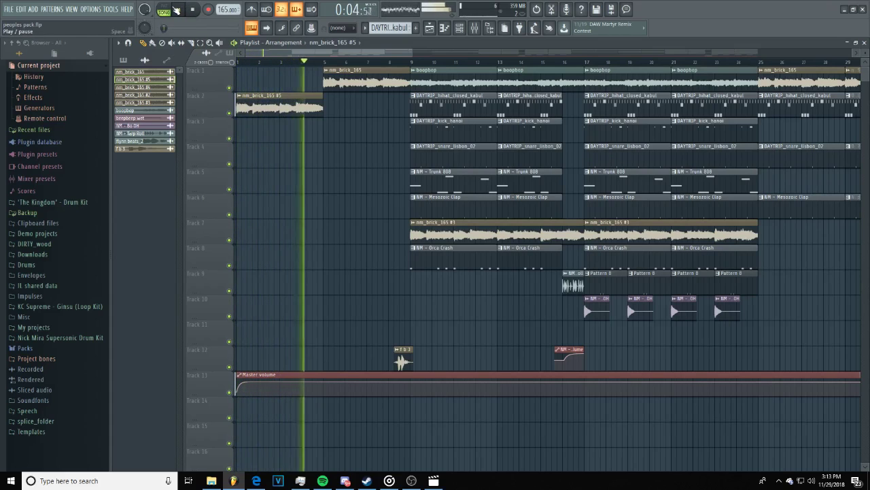
pyautogui.click(175, 10)
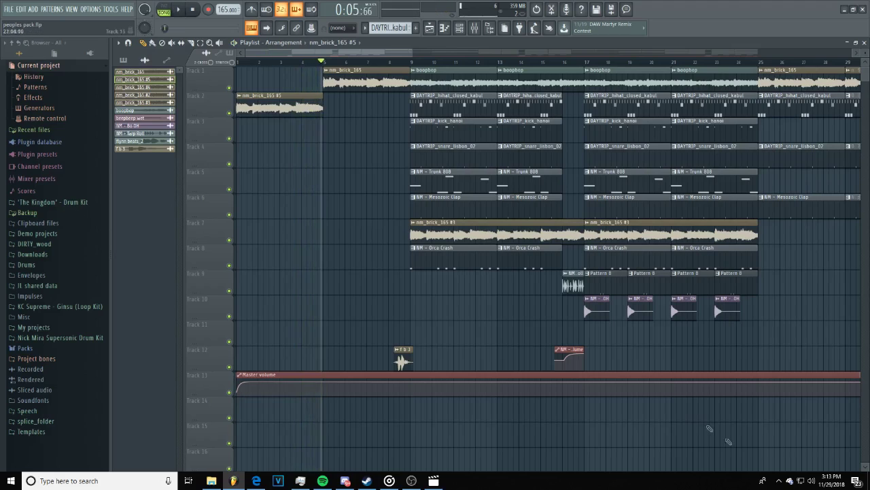
pyautogui.click(811, 480)
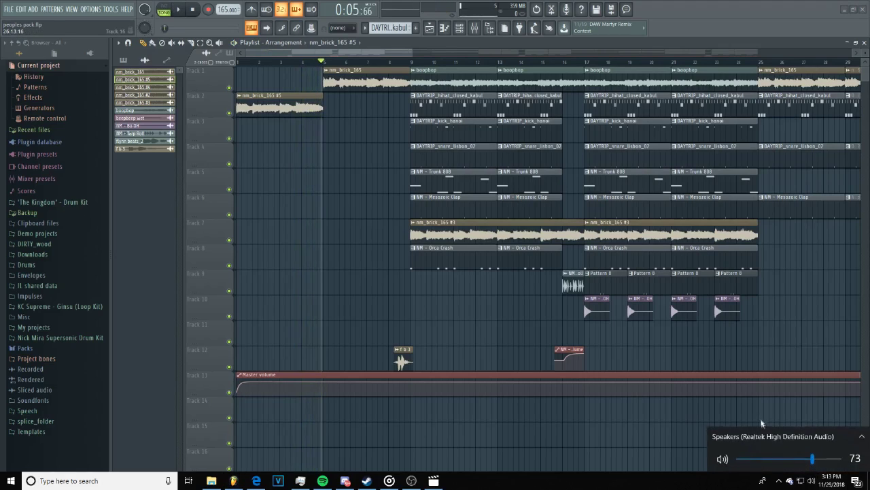
pyautogui.click(812, 482)
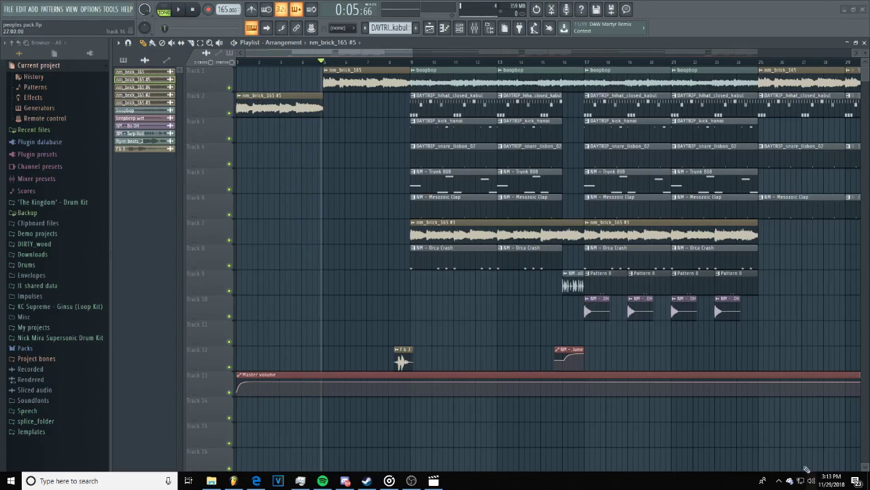
pyautogui.rightClick(811, 480)
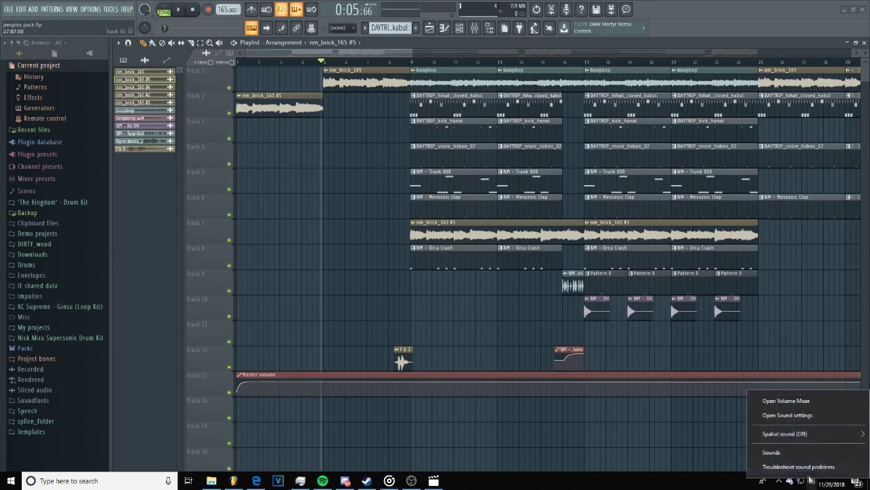
pyautogui.click(781, 399)
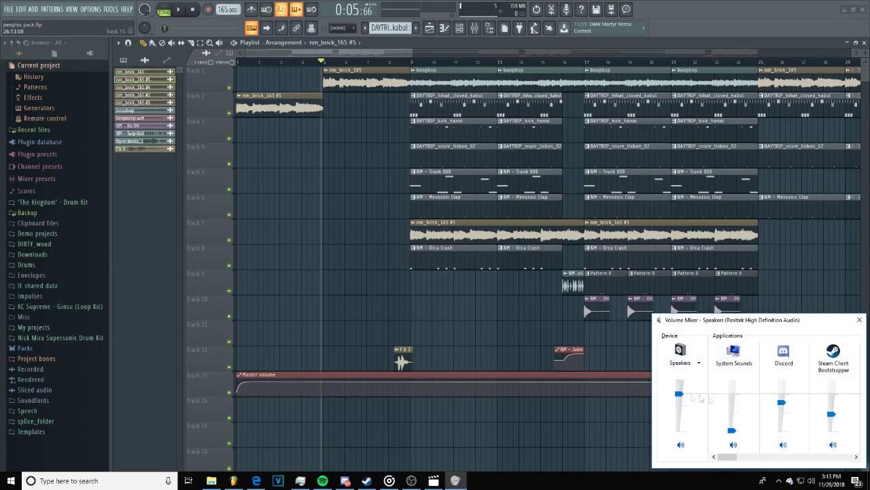
pyautogui.moveTo(648, 398); pyautogui.dragTo(336, 397)
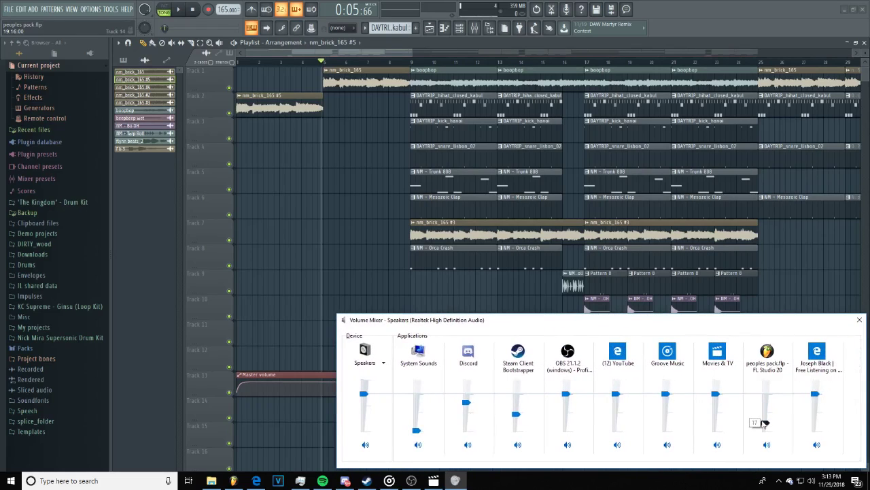
# - Return the playback position to the start of the song and set the project tempo to 140 BPM
pyautogui.click(241, 61)
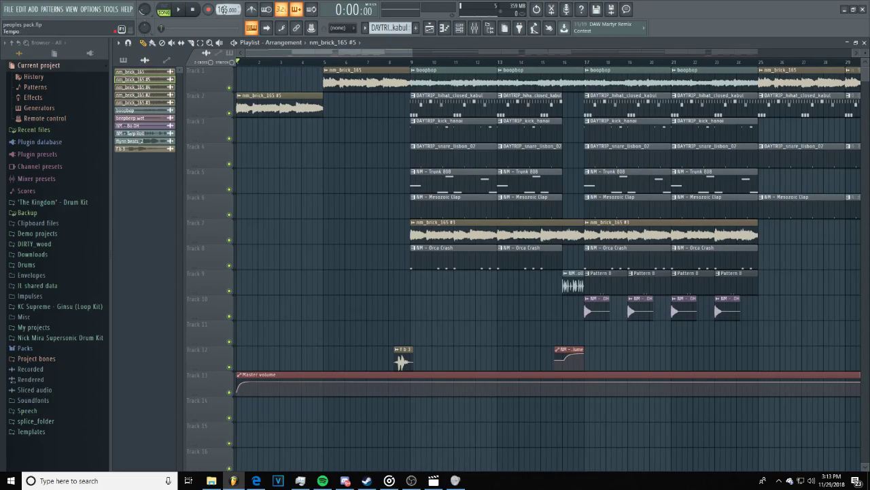
pyautogui.moveTo(223, 10); pyautogui.dragTo(224, 28)
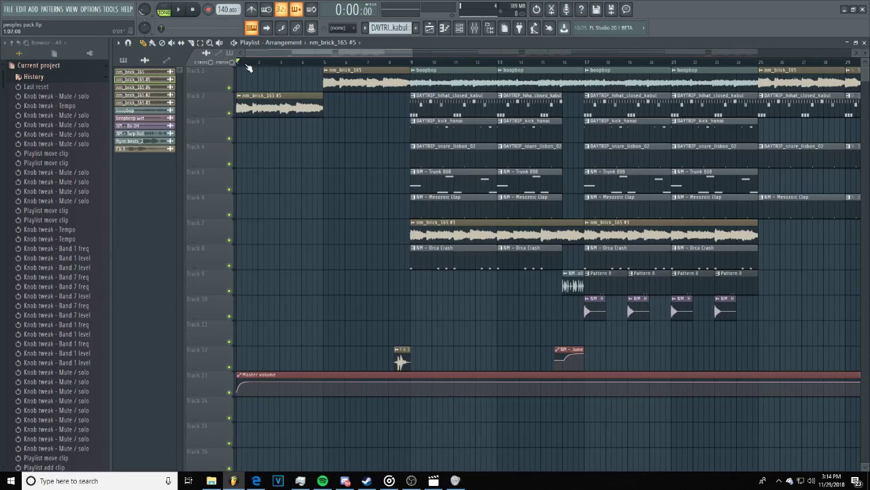
# - Play the intro and inspect the sample settings of the nm_brick_165 #5 clip on Track 2
pyautogui.click(180, 11)
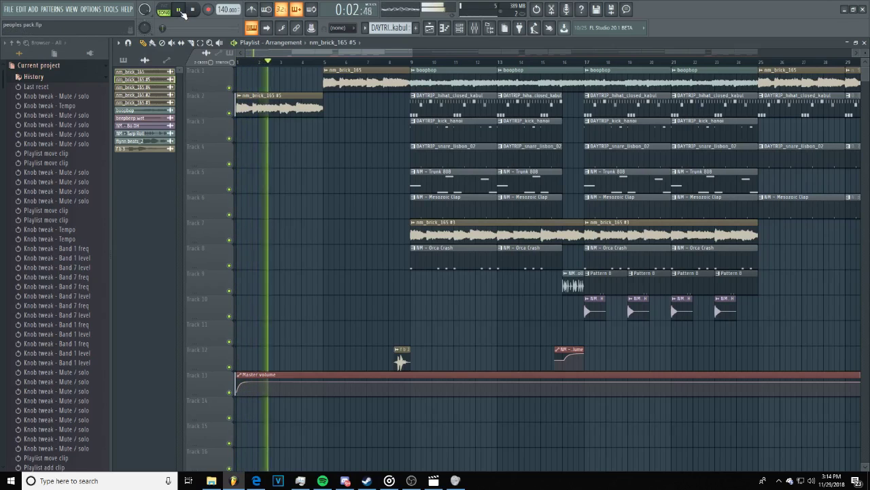
pyautogui.doubleClick(257, 101)
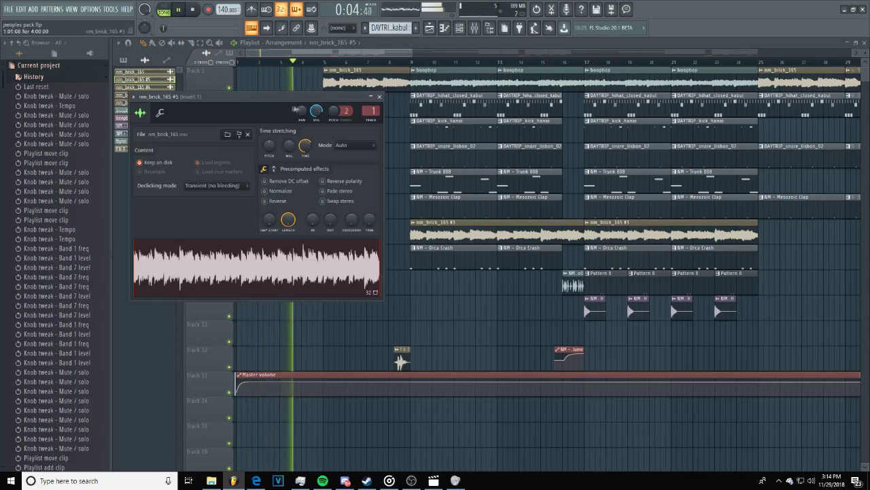
pyautogui.click(371, 97)
pyautogui.press('space')
# - Remove the nm_brick_165 #5 clip from Track 2 and place an nm_brick_165 clip at bar 1 of Track 1
pyautogui.click(270, 107)
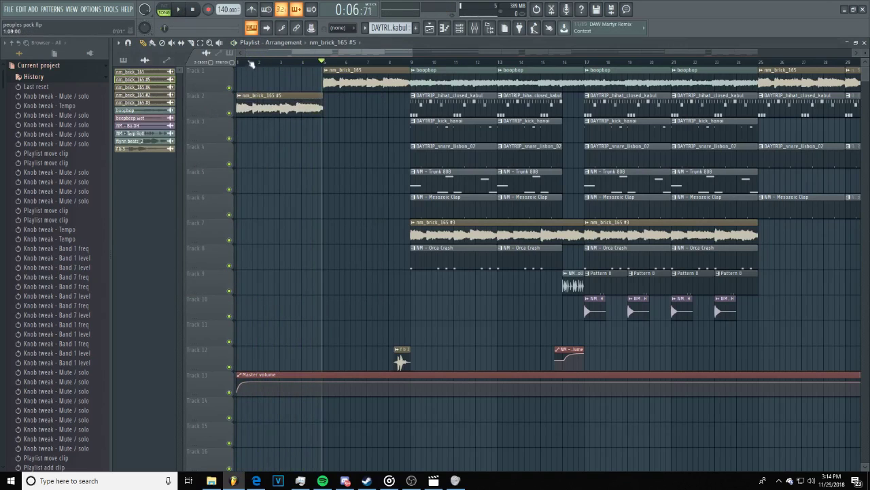
pyautogui.rightClick(299, 105)
pyautogui.click(355, 87)
pyautogui.click(241, 72)
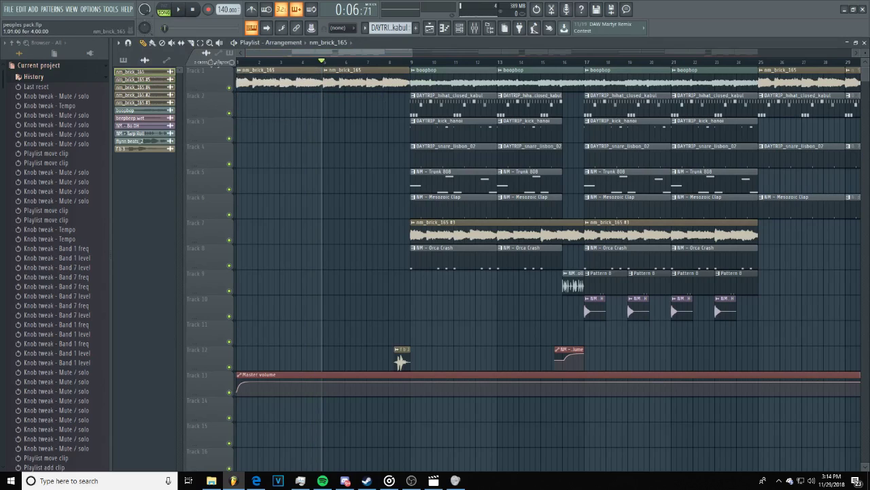
# - Play the song from bar 1 and check the sample settings of the nm_brick_165 clip
pyautogui.press('space')
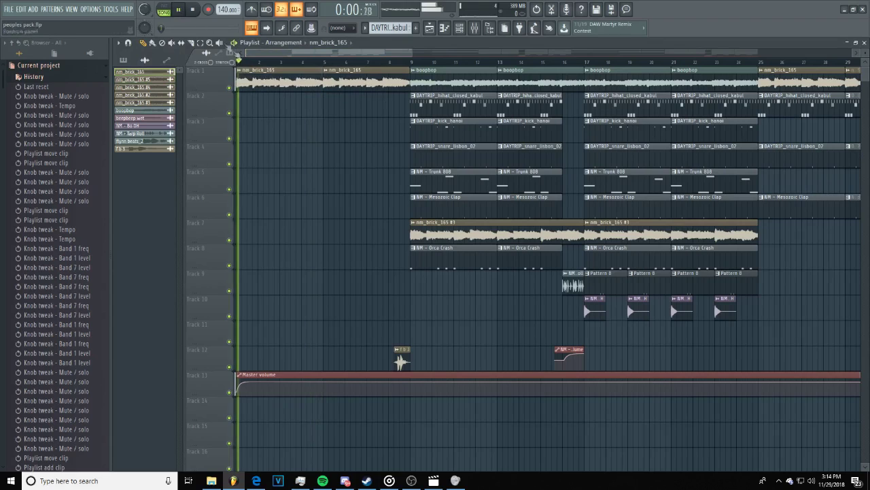
pyautogui.click(429, 155)
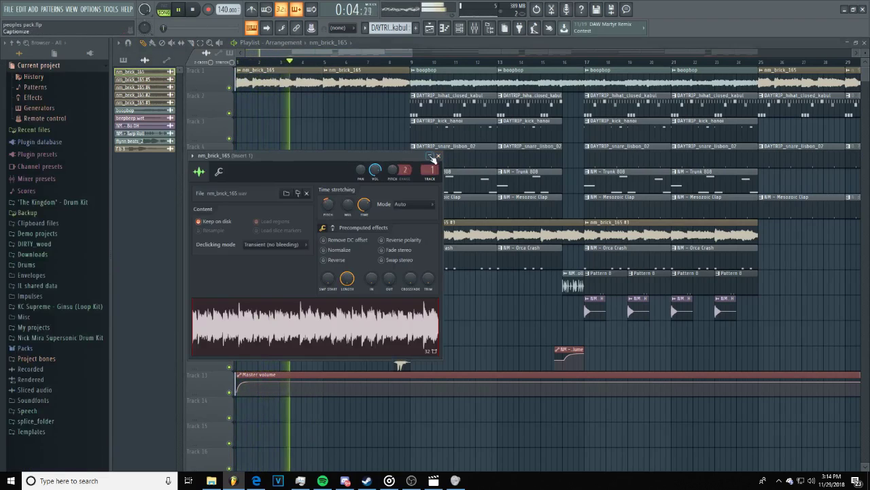
pyautogui.click(430, 155)
pyautogui.click(184, 10)
# - Select the first boopbop clip on Track 1 and set the playback position to bar 9
pyautogui.click(210, 43)
pyautogui.click(442, 80)
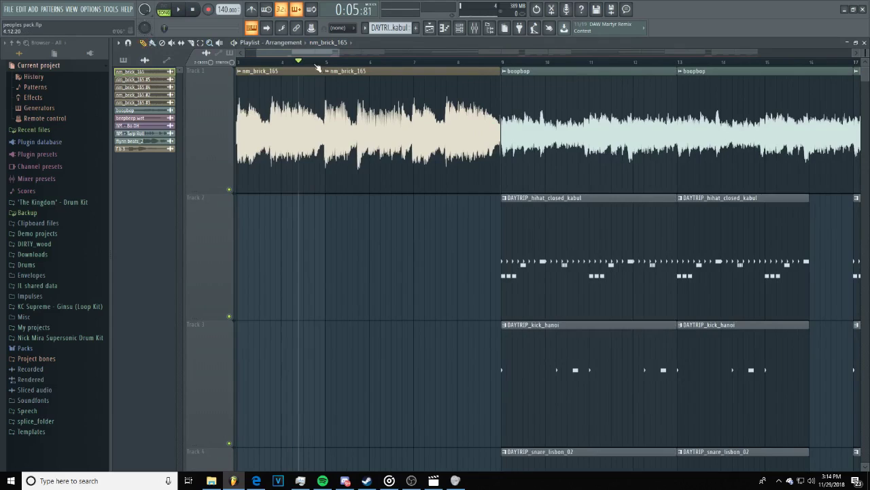
pyautogui.hscroll(1, 318, 71)
pyautogui.hscroll(-3, 323, 73)
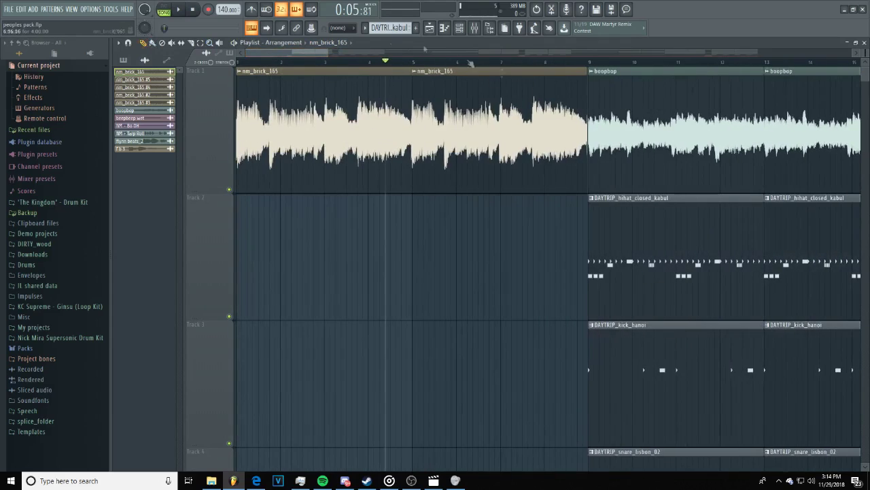
pyautogui.moveTo(328, 53); pyautogui.dragTo(417, 53)
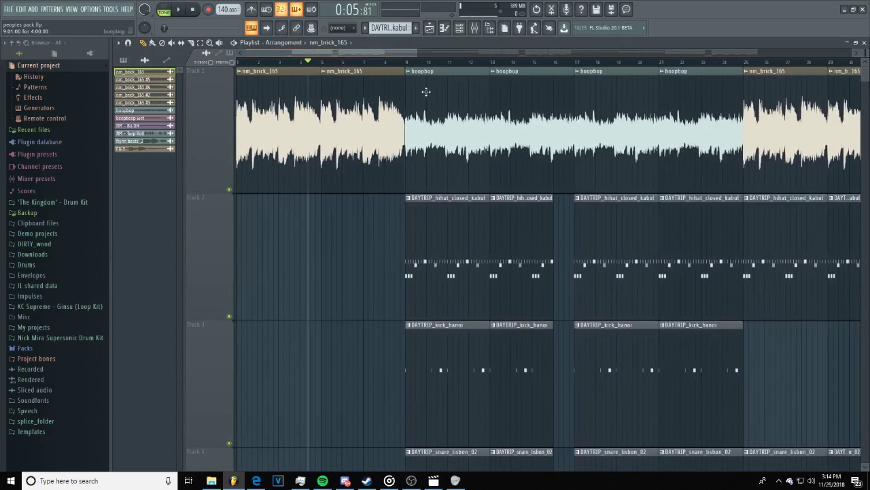
pyautogui.click(434, 117)
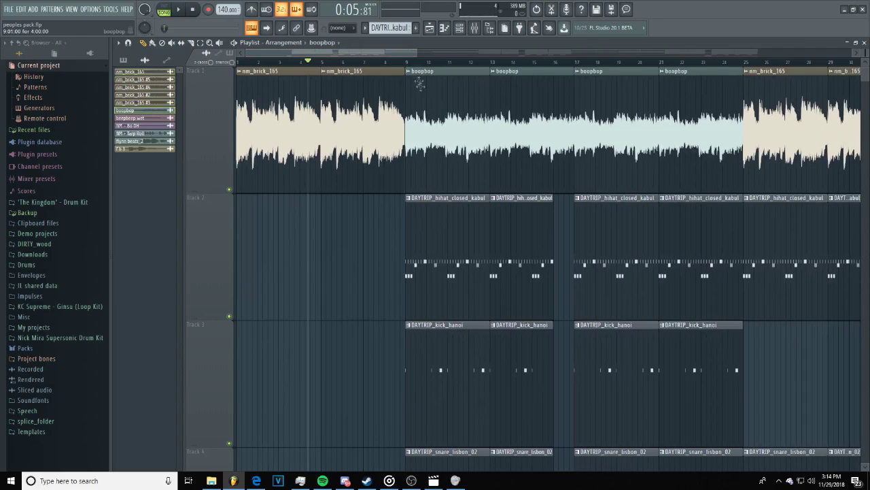
pyautogui.click(406, 63)
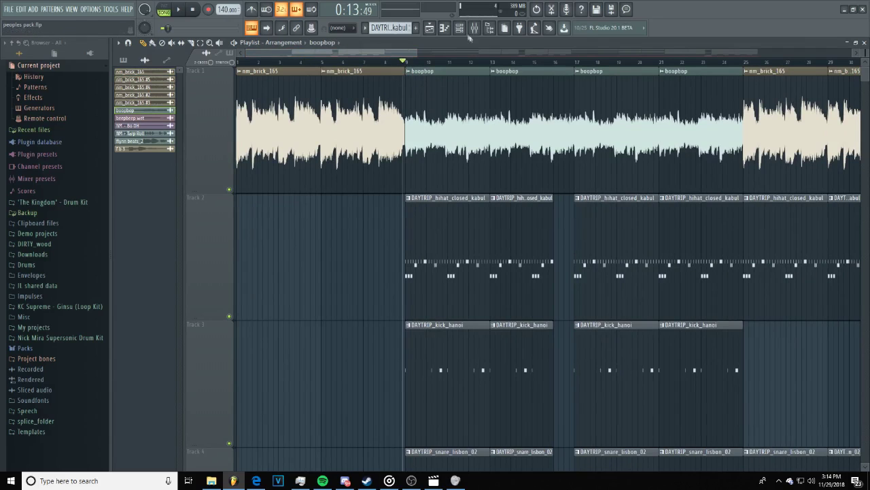
# - In the enlarged mixer, select Insert 2 to show its effects and solo Insert 1
pyautogui.click(475, 28)
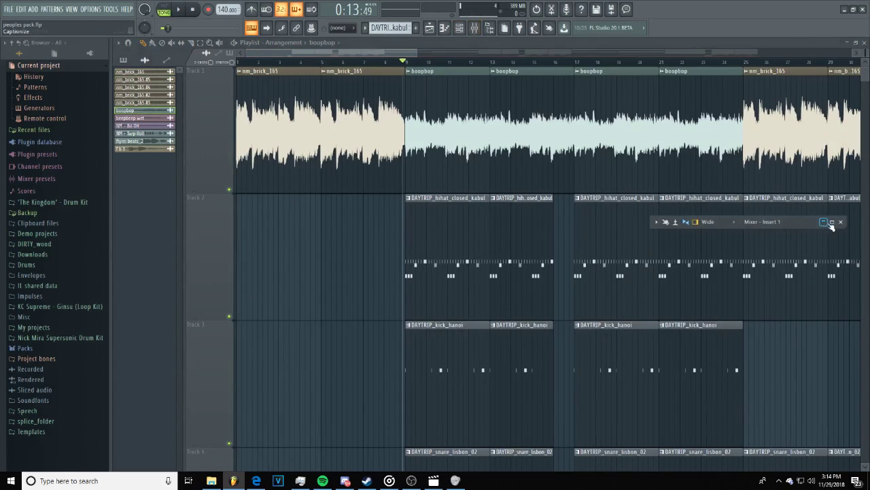
pyautogui.click(829, 225)
pyautogui.rightClick(186, 207)
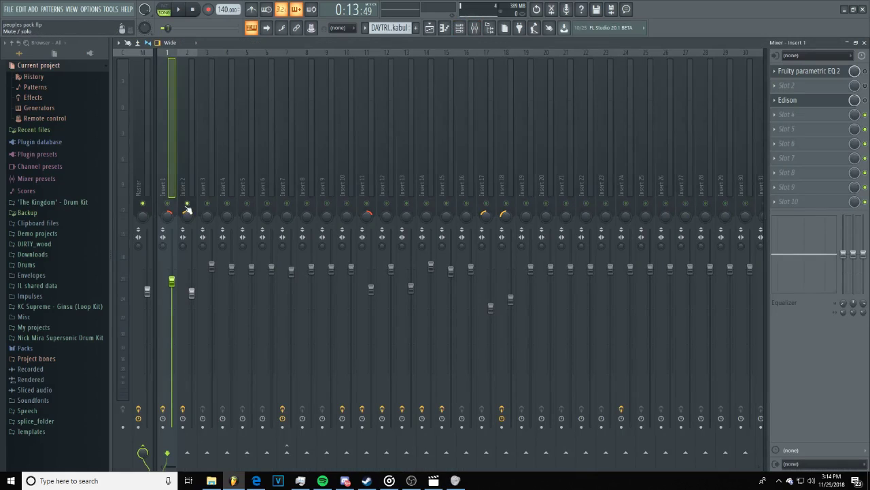
pyautogui.click(181, 177)
pyautogui.rightClick(169, 203)
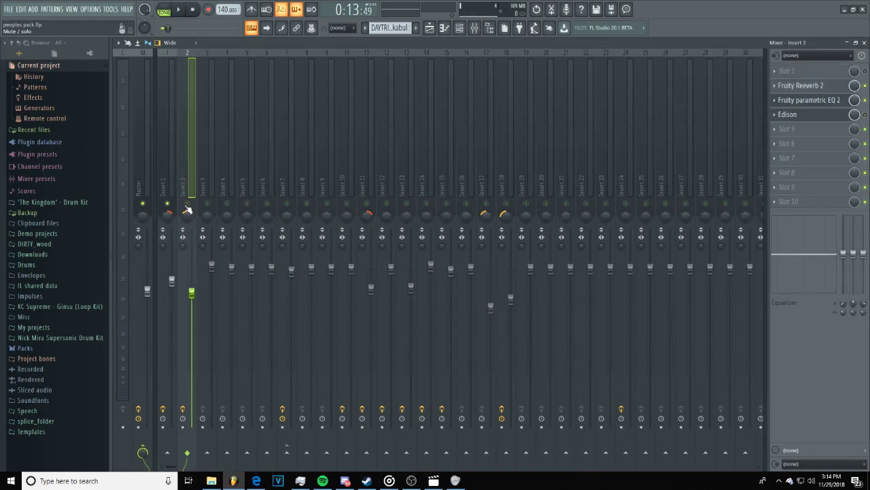
# - Play the boopbop section of the playlist from bar 9 to hear the soloed track
pyautogui.click(429, 27)
pyautogui.click(178, 10)
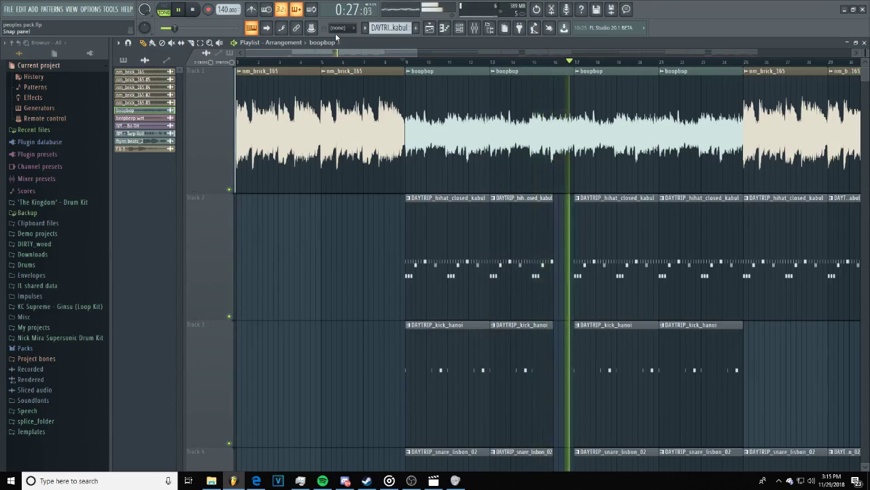
pyautogui.press('space')
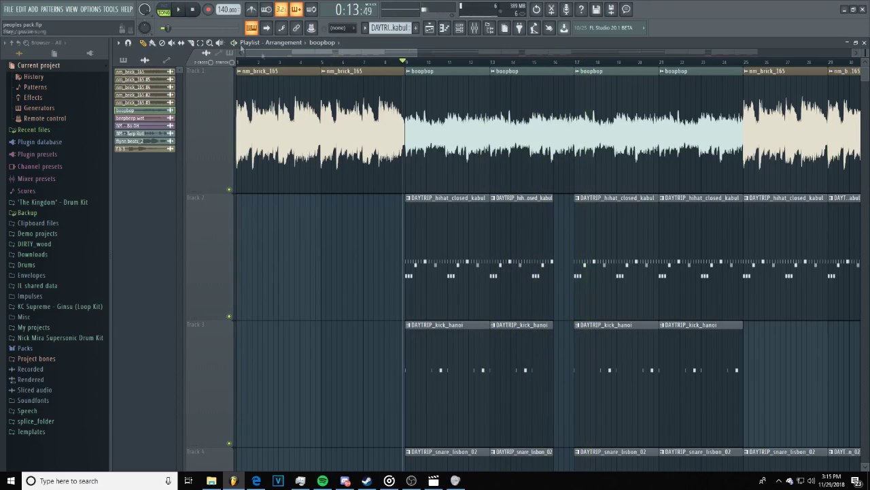
# - Inspect the time-stretching and pitch settings of the nm_brick_165 #3 clip on Track 7
pyautogui.scroll(-6, 510, 299)
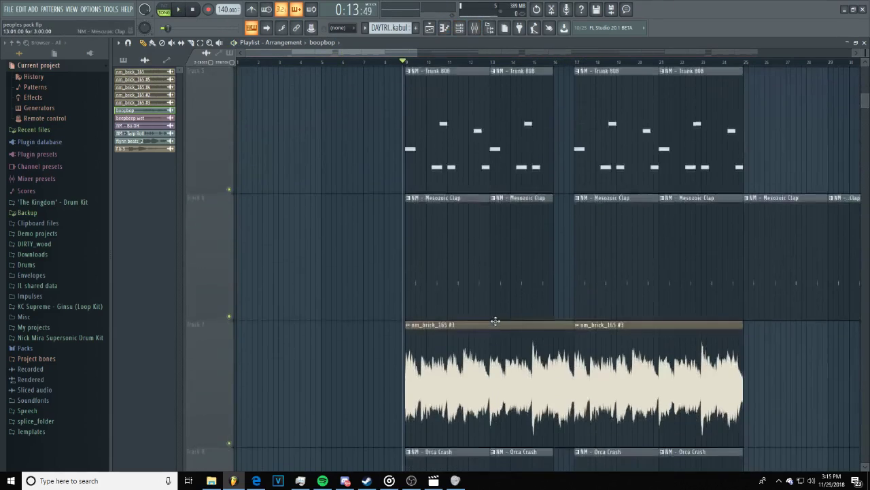
pyautogui.doubleClick(409, 164)
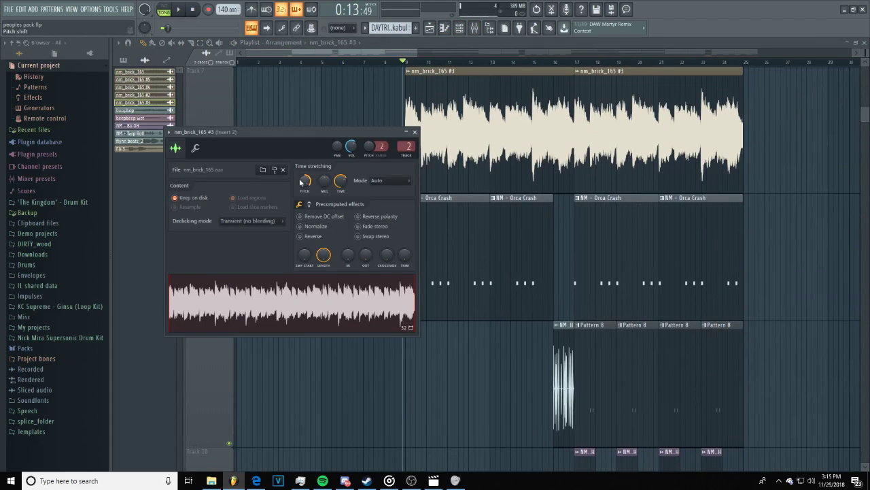
pyautogui.click(414, 132)
pyautogui.scroll(6, 340, 150)
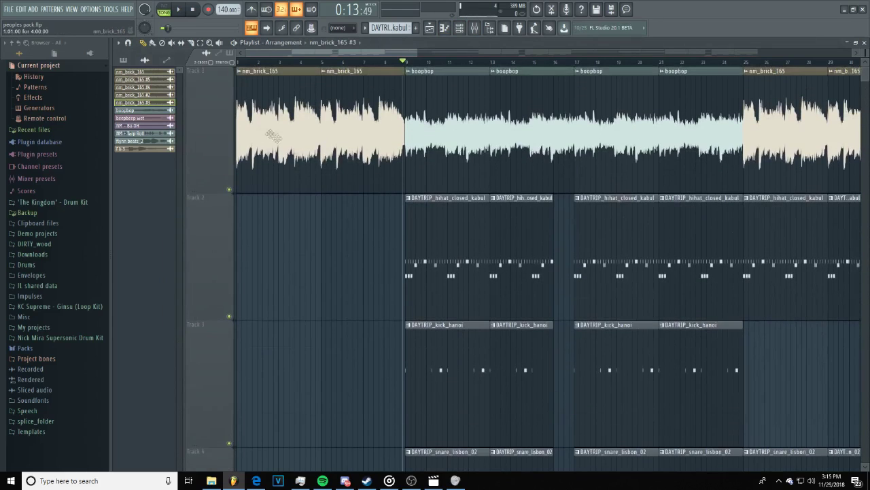
pyautogui.scroll(-1, 355, 135)
pyautogui.scroll(1, 354, 135)
# - Examine the Fruity Reeverb 2 settings and the Fruity Parametric EQ 2 curve on mixer track Insert 2
pyautogui.click(475, 28)
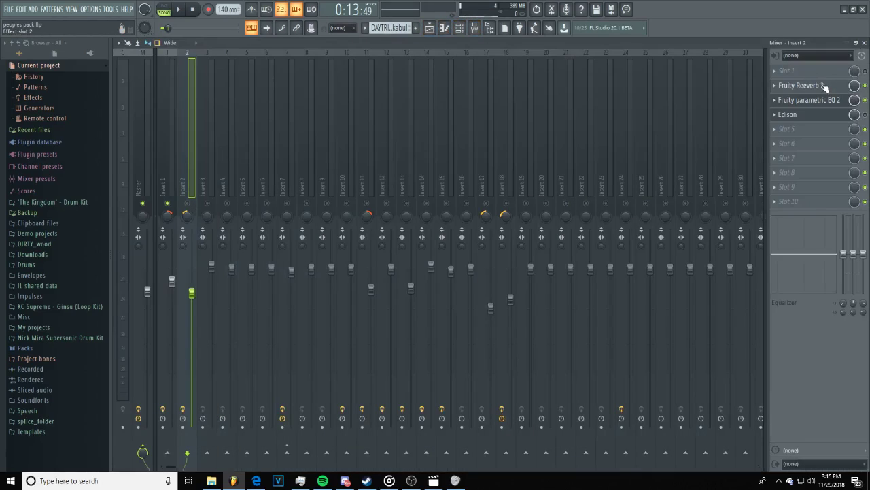
pyautogui.click(797, 87)
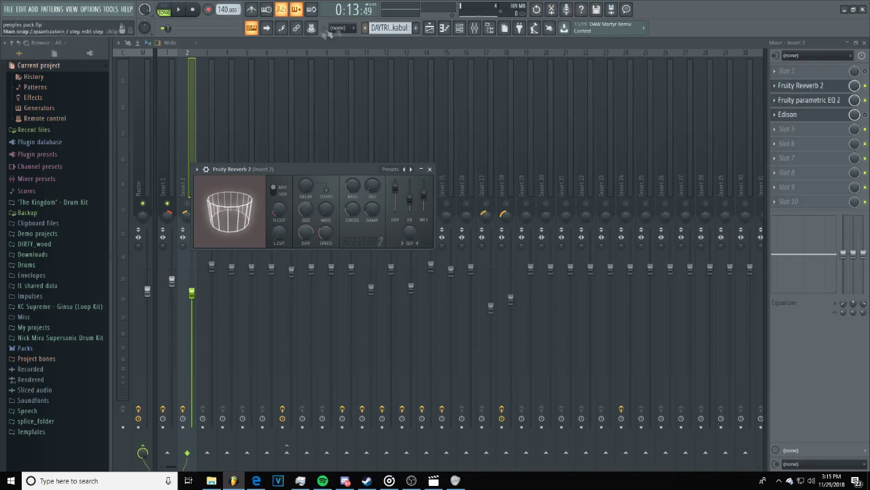
pyautogui.click(818, 101)
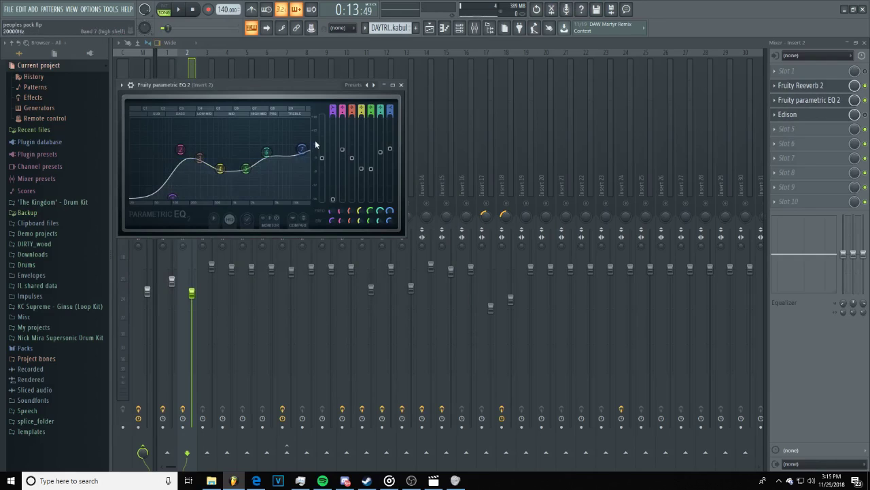
pyautogui.click(385, 85)
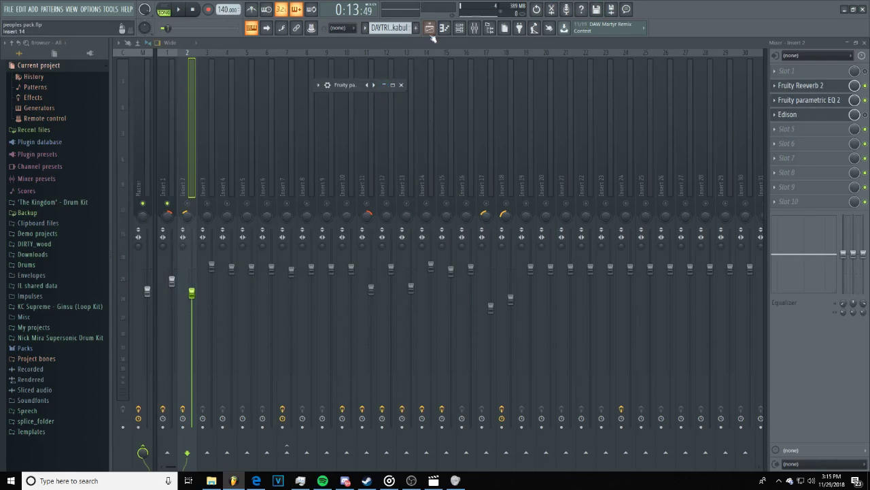
# - Play a short part of the playlist from bar 9 and bring the mixer back into view
pyautogui.click(430, 28)
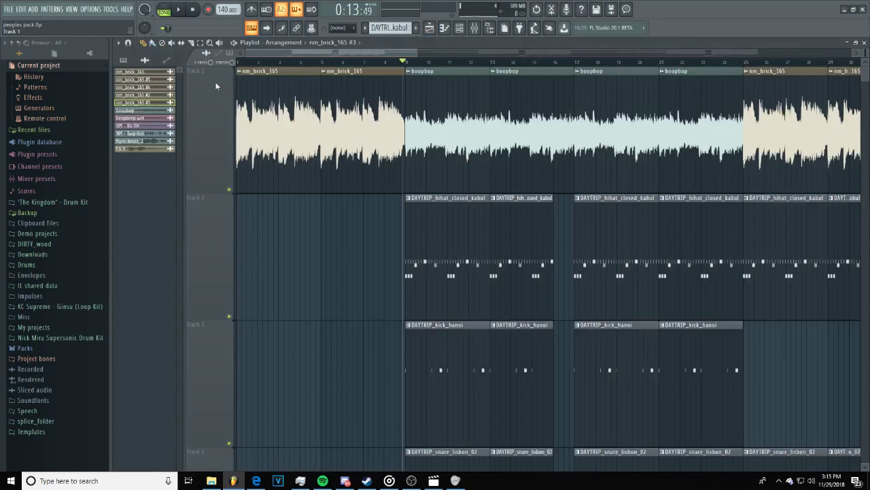
pyautogui.click(185, 9)
pyautogui.click(184, 9)
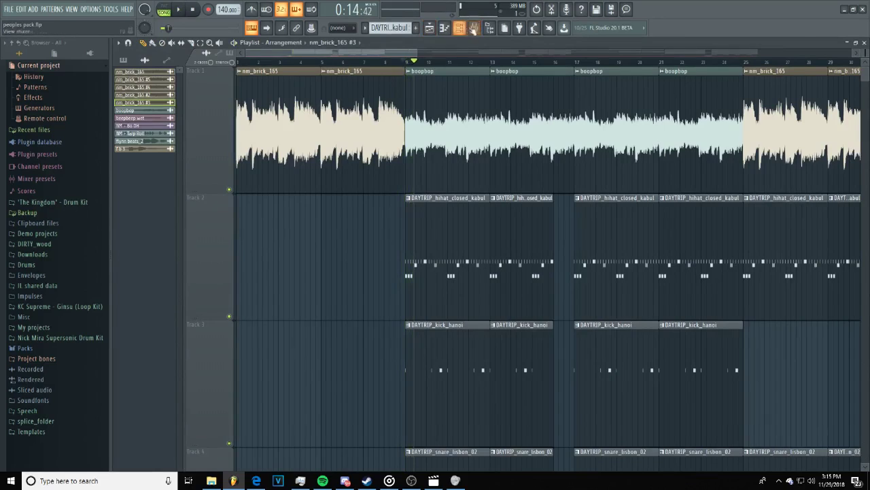
pyautogui.click(474, 28)
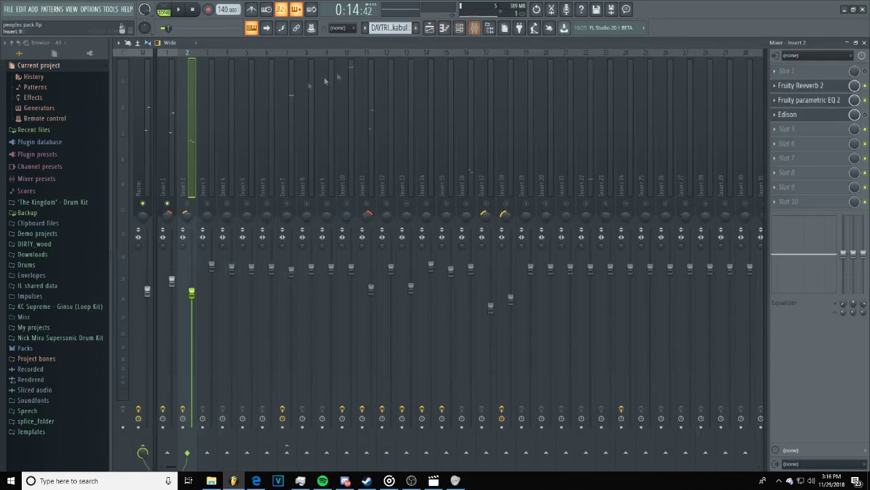
# - Play the song with mixer tracks Insert 1 and Insert 2 soloed together and compare their effect chains
pyautogui.click(186, 11)
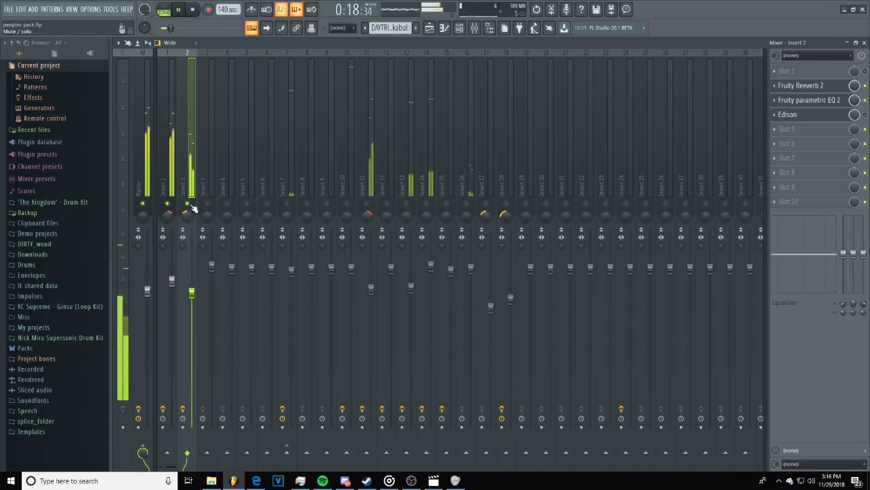
pyautogui.click(180, 11)
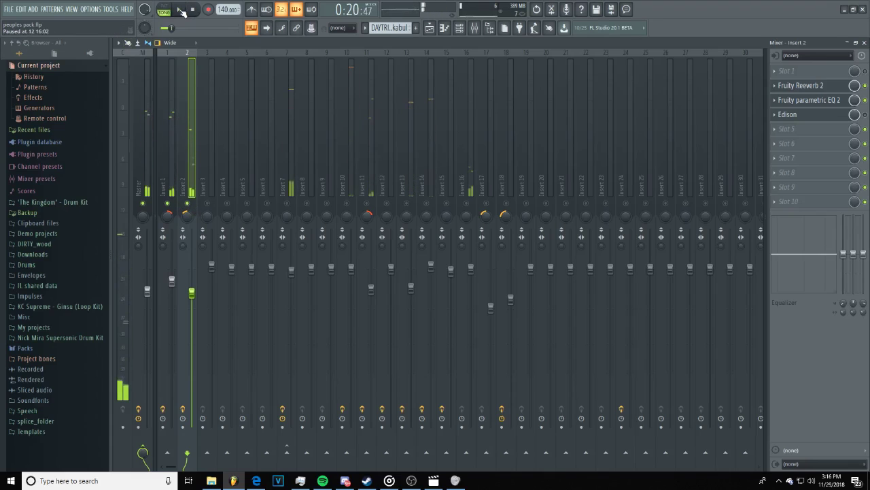
pyautogui.click(175, 163)
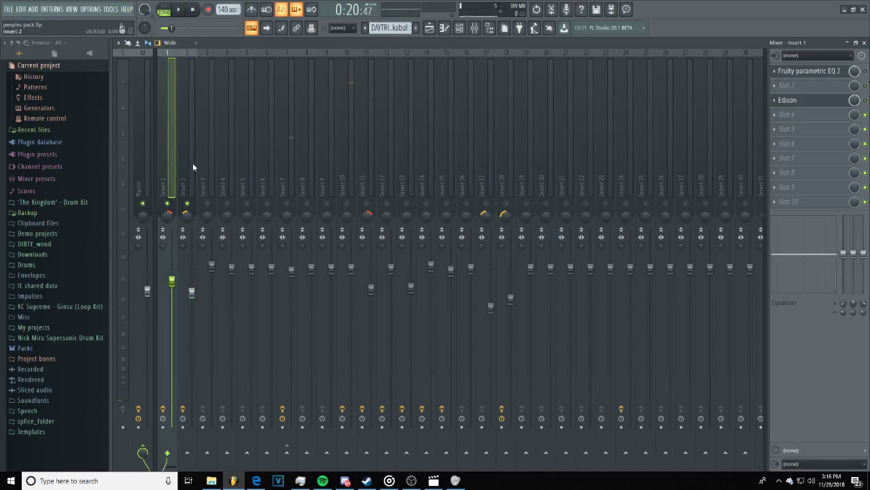
pyautogui.click(192, 166)
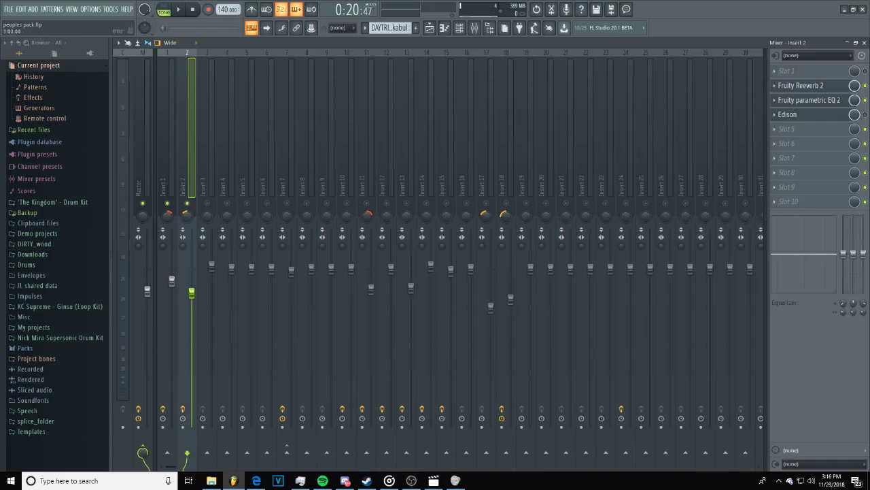
pyautogui.click(180, 10)
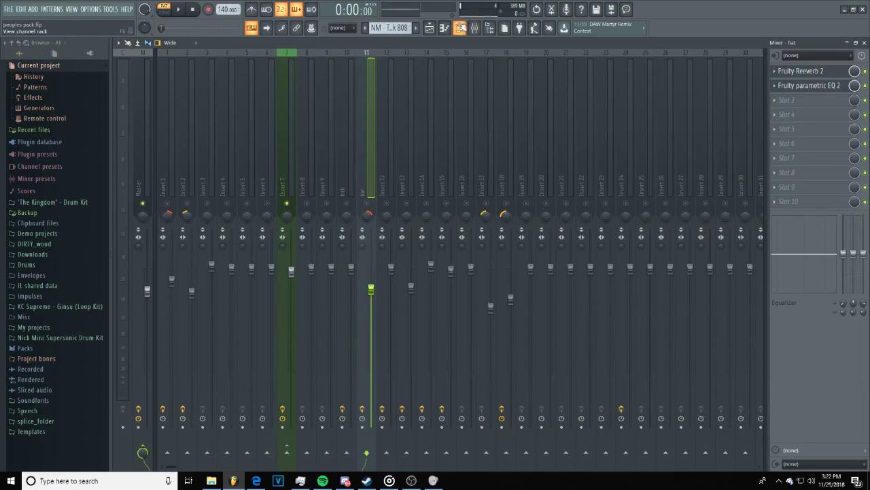
# - Show the NM - Trunk 808 notes in a maximized piano roll and play the pattern through once
pyautogui.click(444, 28)
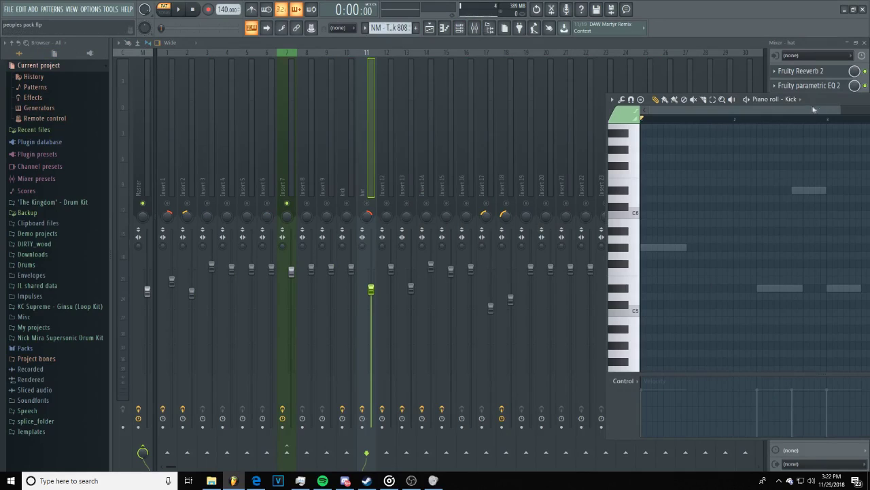
pyautogui.moveTo(837, 104); pyautogui.dragTo(612, 100)
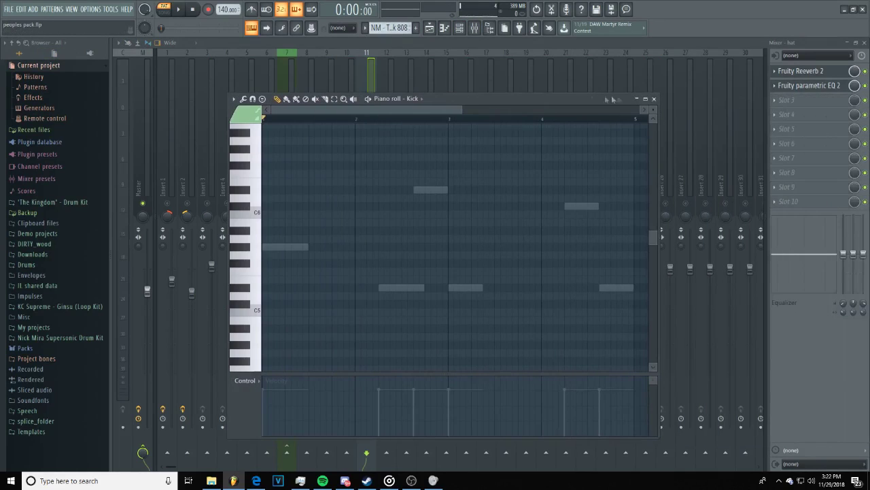
pyautogui.click(647, 100)
pyautogui.click(299, 42)
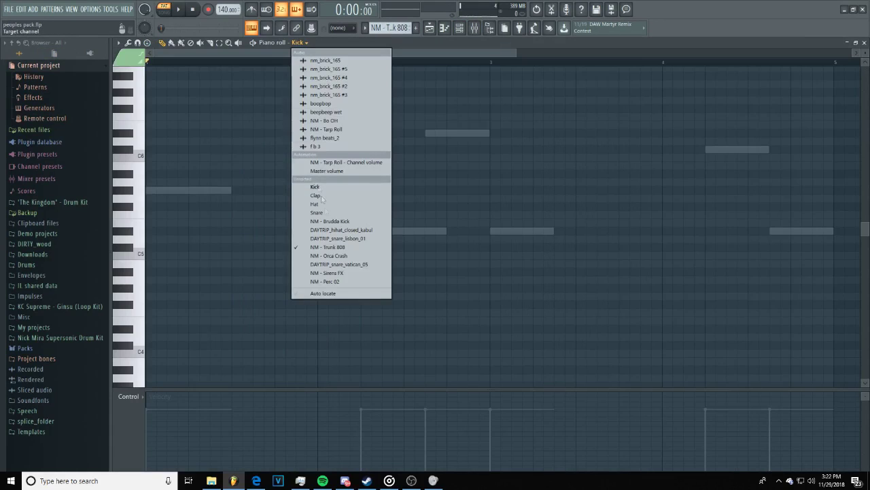
pyautogui.click(319, 248)
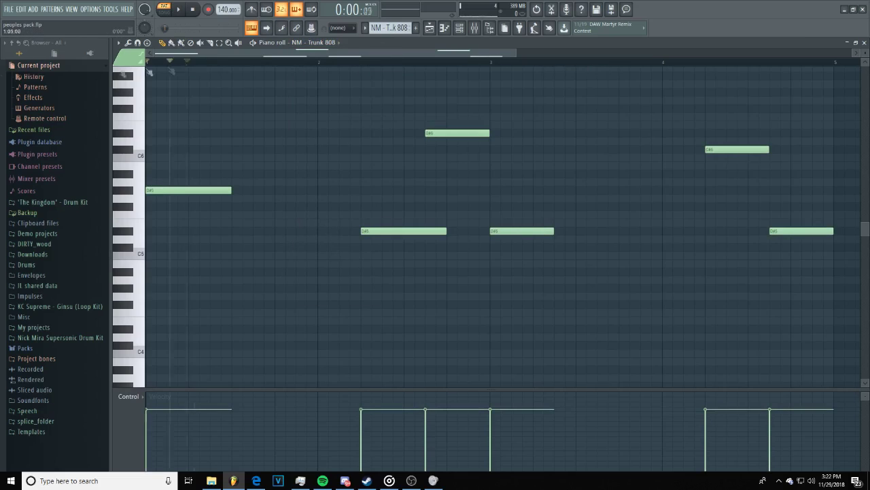
pyautogui.click(178, 10)
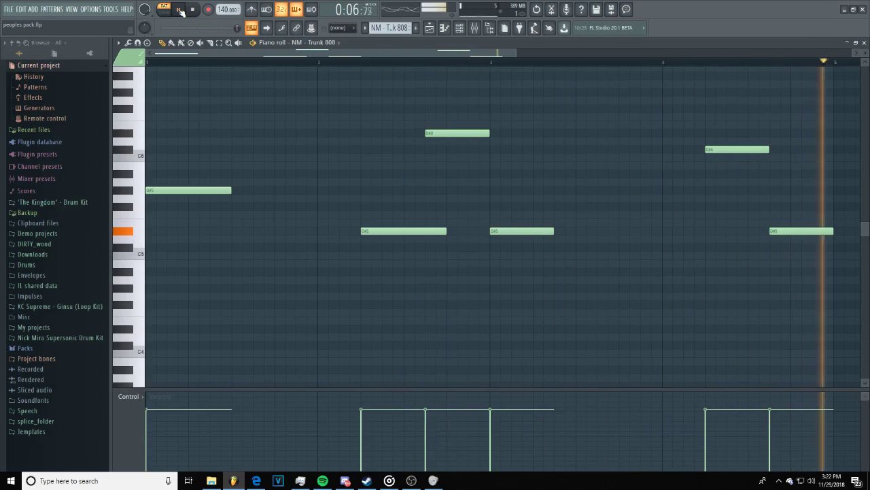
pyautogui.click(180, 10)
# - Enable the kick mixer track alongside Insert 7 and view the effect chains of both tracks
pyautogui.click(430, 28)
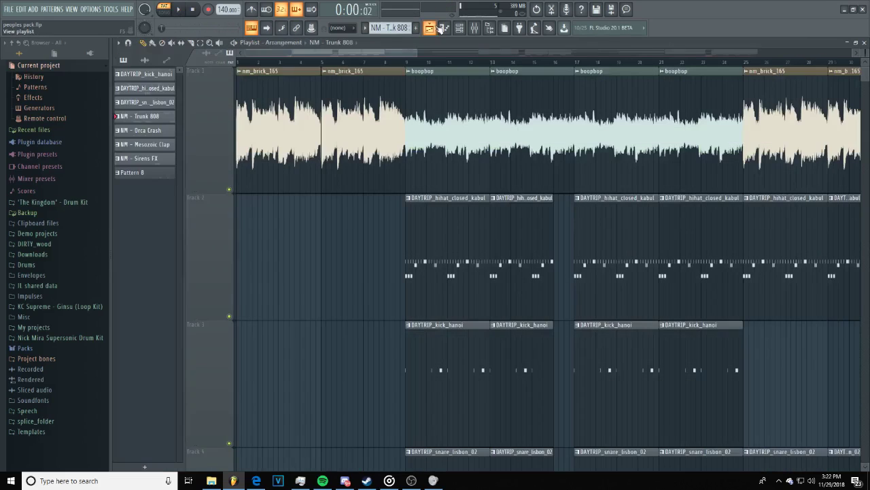
pyautogui.click(473, 28)
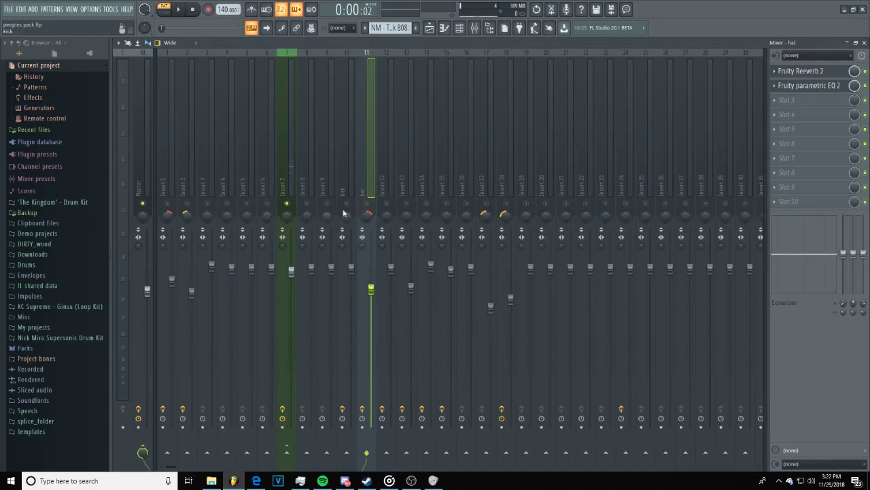
pyautogui.click(294, 169)
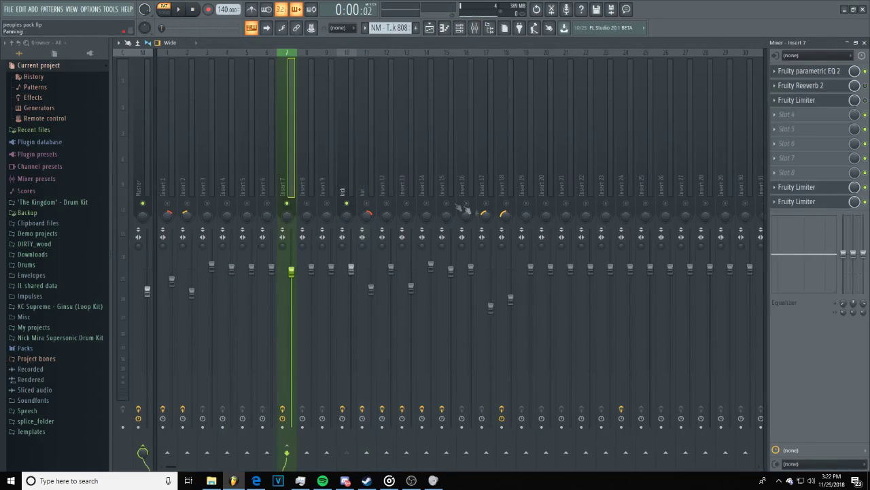
pyautogui.click(352, 189)
pyautogui.click(288, 190)
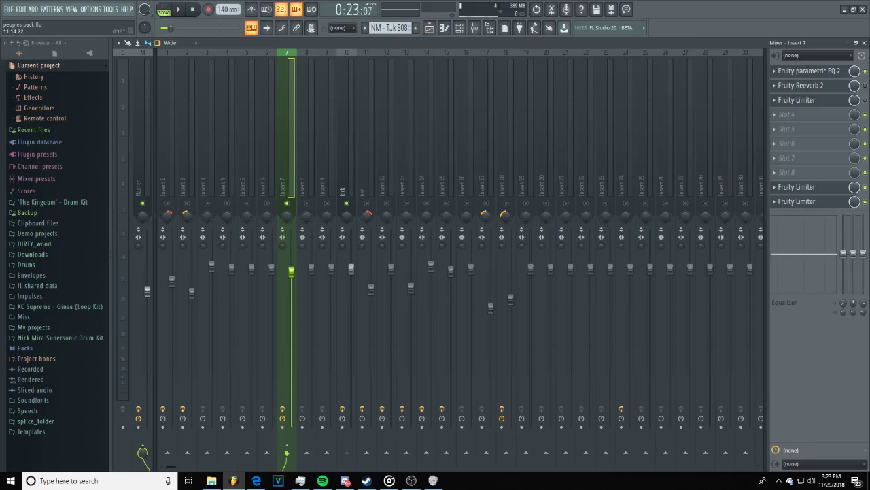
# - Play the song with the hat track soloed and unmute Insert 13 and Insert 14 during playback
pyautogui.click(177, 12)
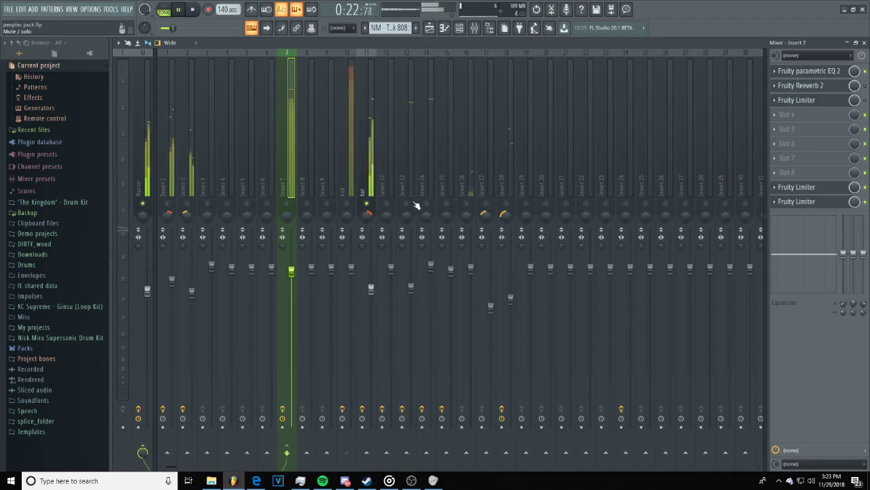
pyautogui.click(426, 202)
pyautogui.click(406, 202)
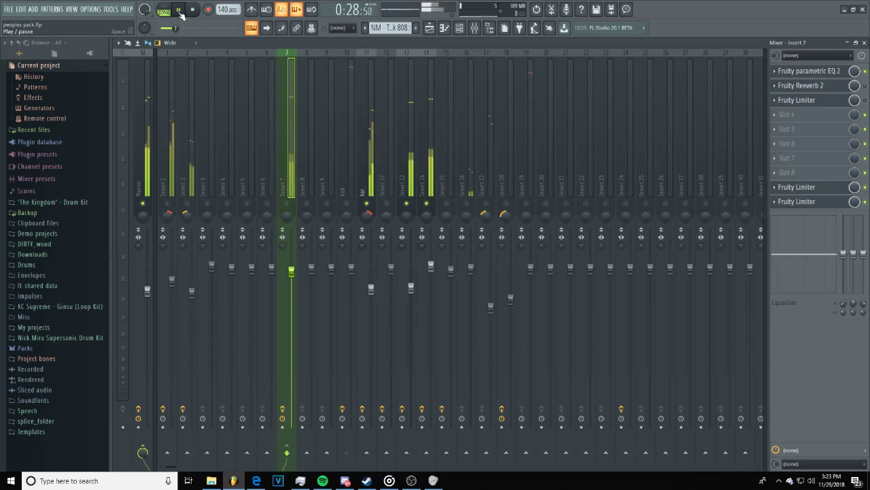
pyautogui.click(179, 9)
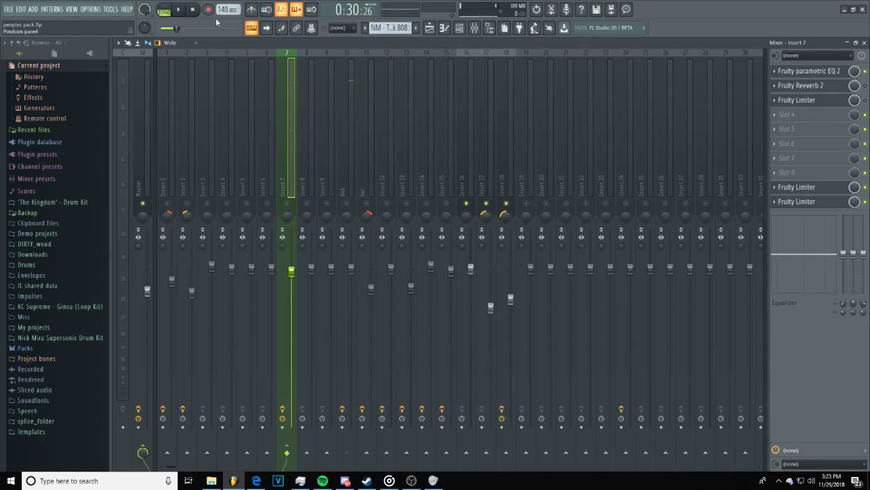
# - Play Insert 16, 17 and 18, then unmute the hat, kick and remaining drum tracks to hear them together
pyautogui.click(181, 13)
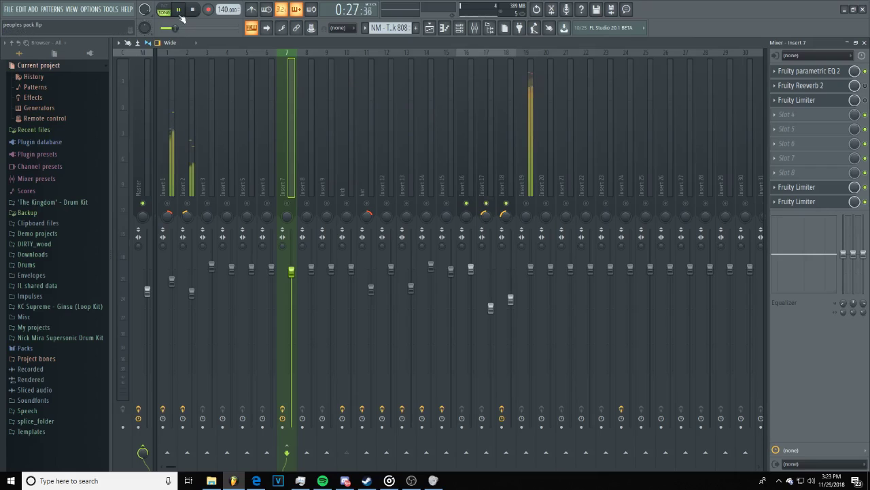
pyautogui.click(365, 203)
pyautogui.click(346, 203)
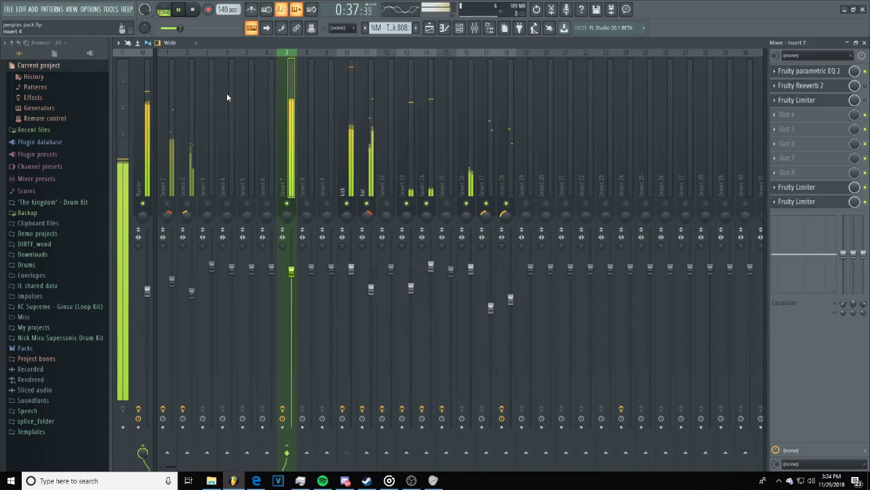
pyautogui.click(176, 10)
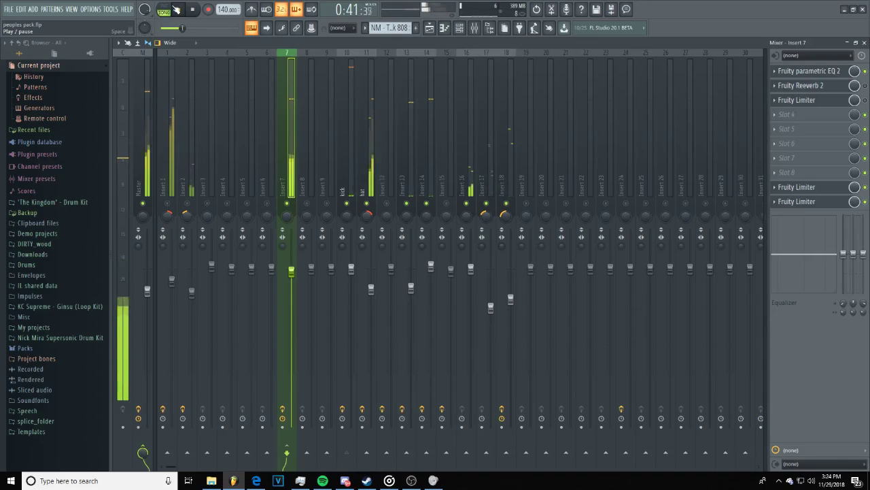
# - Play the arrangement from about bar 33 into the boopbop section while examining how the drum and 808 patterns are laid out
pyautogui.click(429, 27)
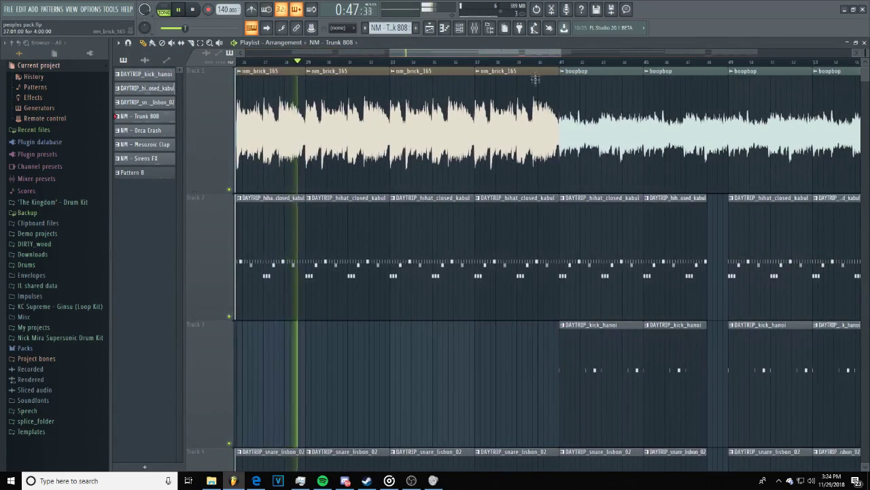
pyautogui.scroll(-3, 412, 234)
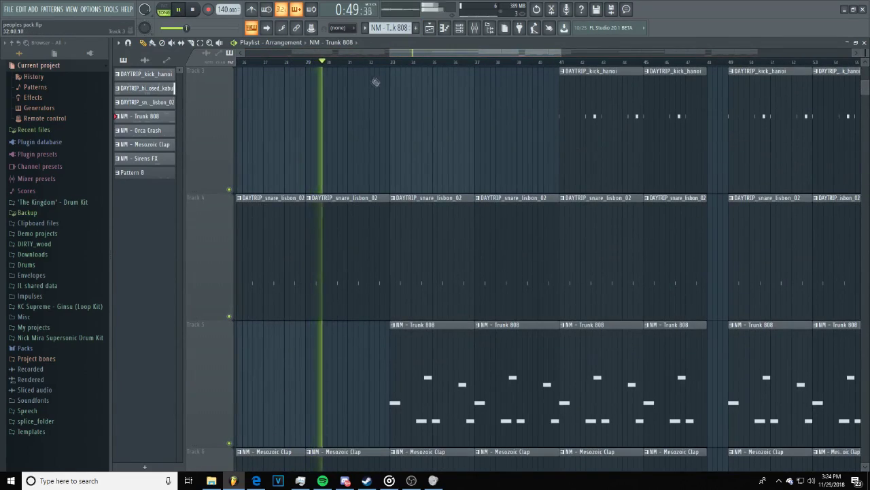
pyautogui.click(401, 62)
pyautogui.scroll(3, 426, 90)
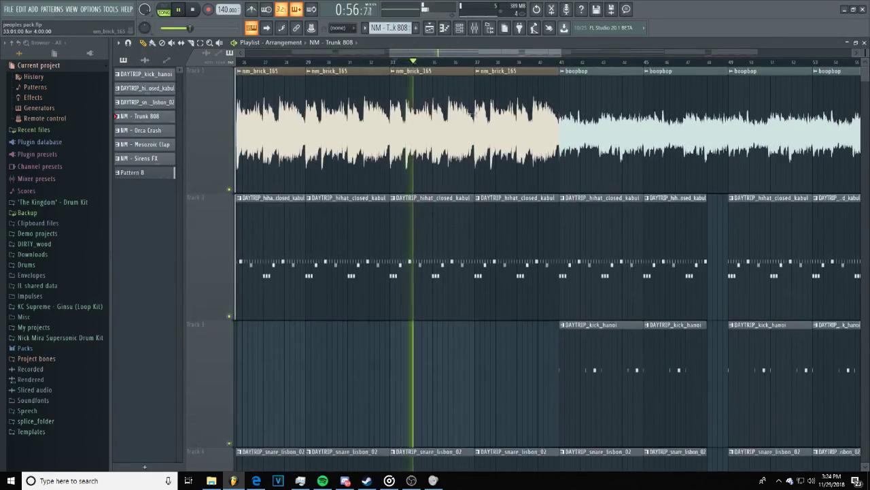
pyautogui.scroll(-4, 469, 229)
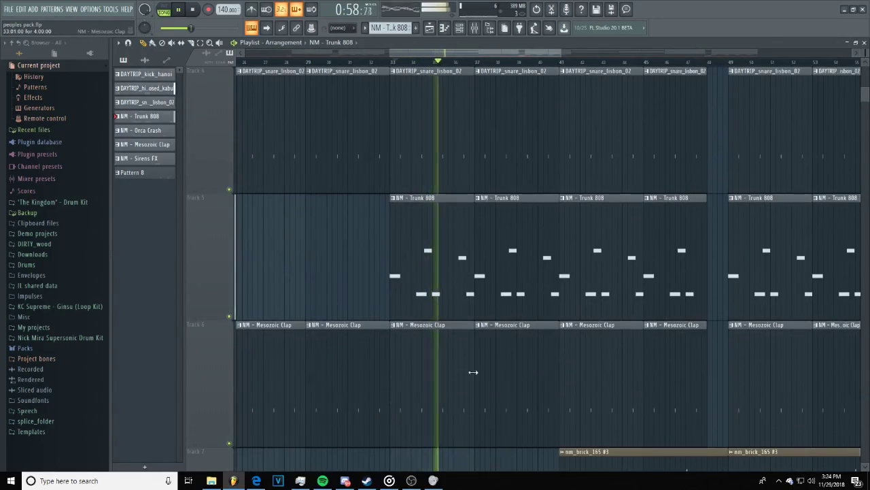
pyautogui.scroll(-1, 410, 382)
pyautogui.scroll(3, 412, 383)
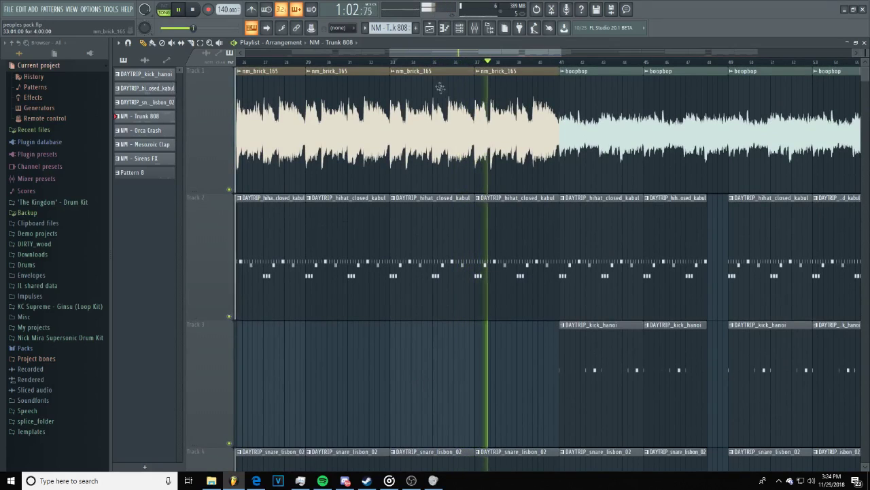
pyautogui.scroll(-1, 531, 95)
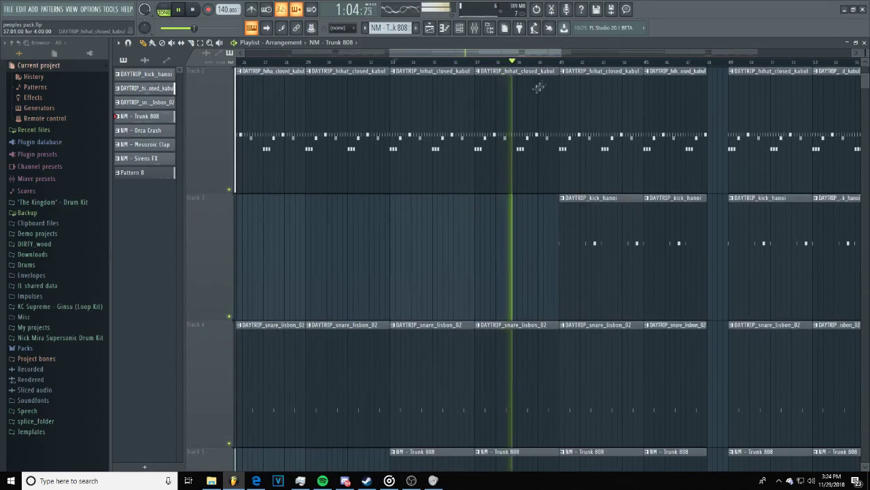
pyautogui.scroll(1, 538, 87)
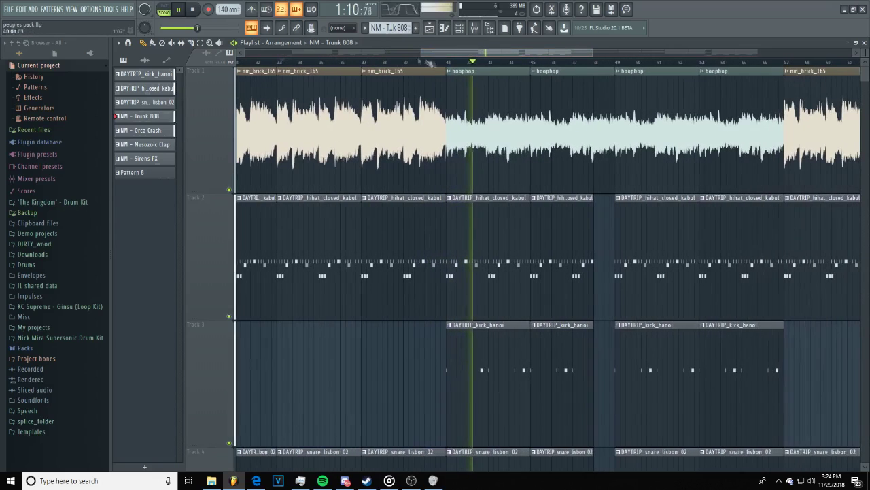
pyautogui.click(180, 10)
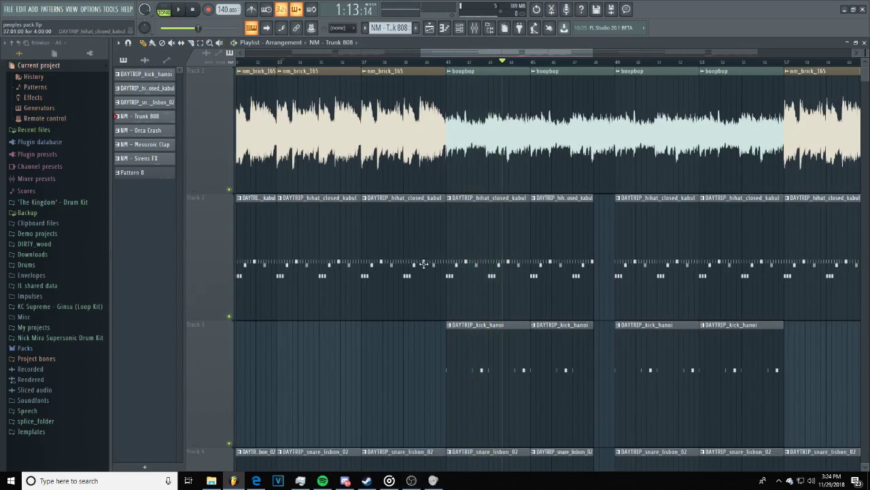
# - Return to the mixer and open the Fruity Limiter in the last effect slot of Insert 7
pyautogui.press('space')
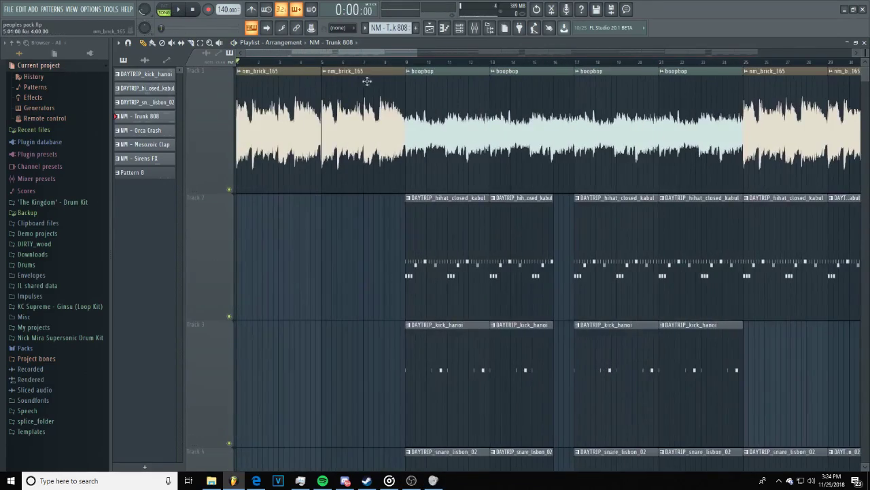
pyautogui.click(429, 29)
pyautogui.click(476, 31)
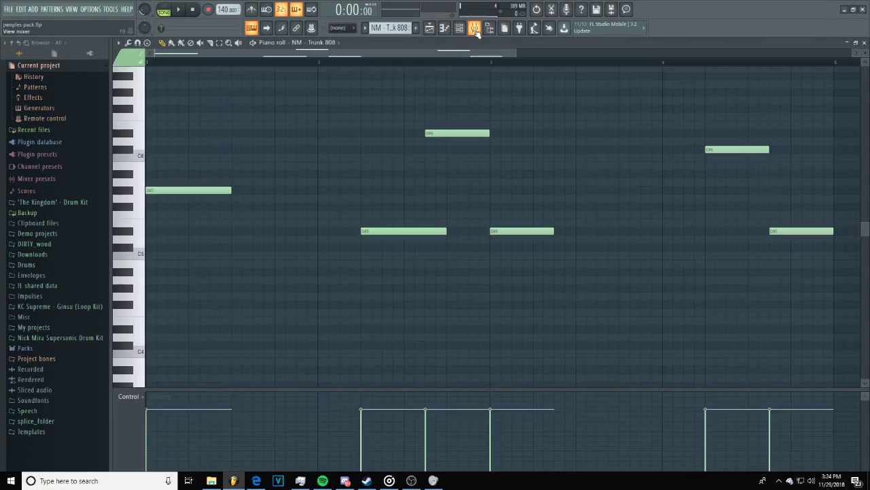
pyautogui.click(475, 29)
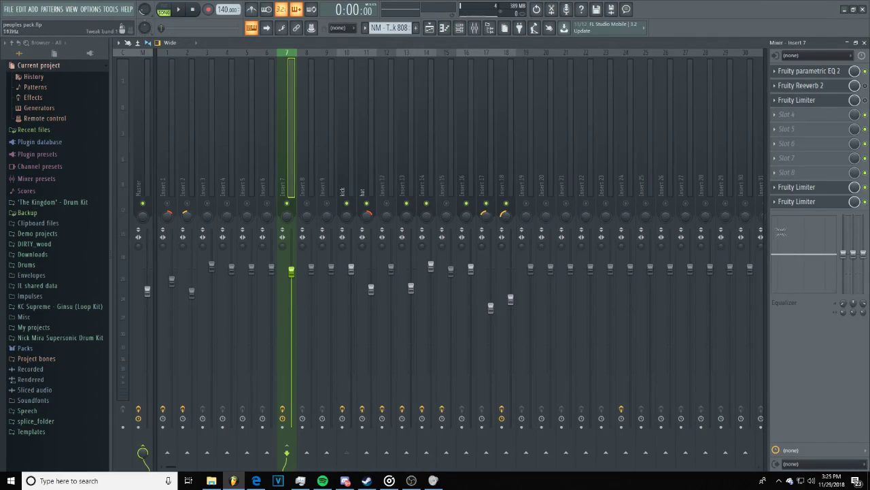
pyautogui.click(809, 203)
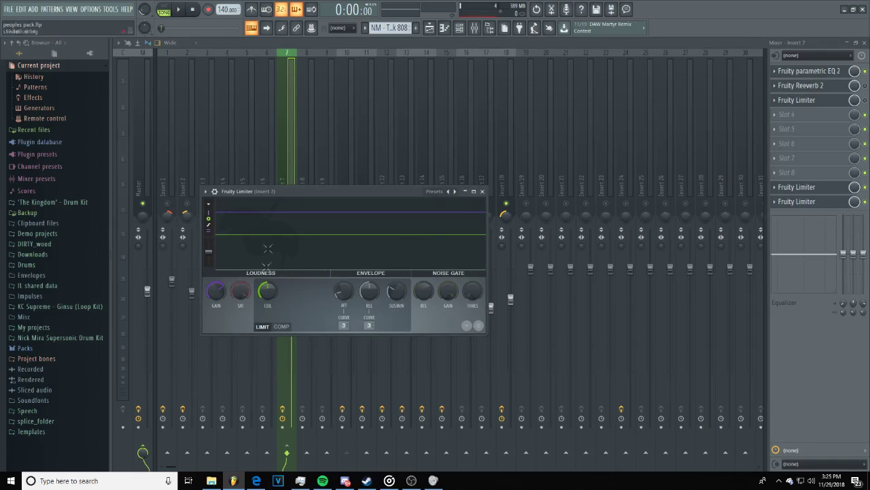
# - Play the song from further in to compare Insert 7 with and without its last Fruity Limiter, and reopen the limiter
pyautogui.click(180, 10)
pyautogui.click(174, 28)
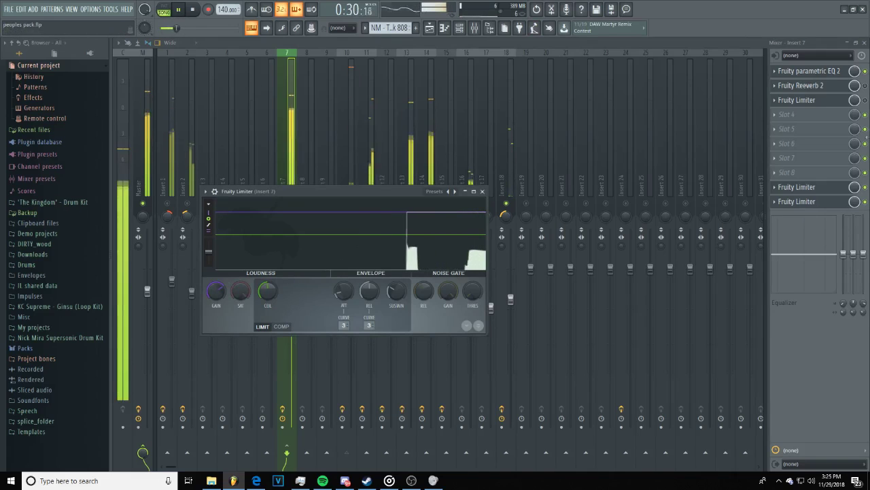
pyautogui.press('Escape')
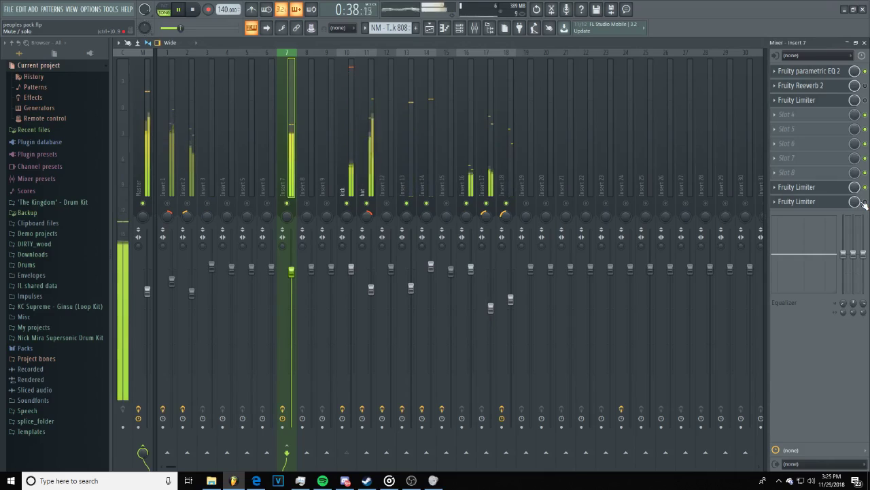
pyautogui.click(834, 205)
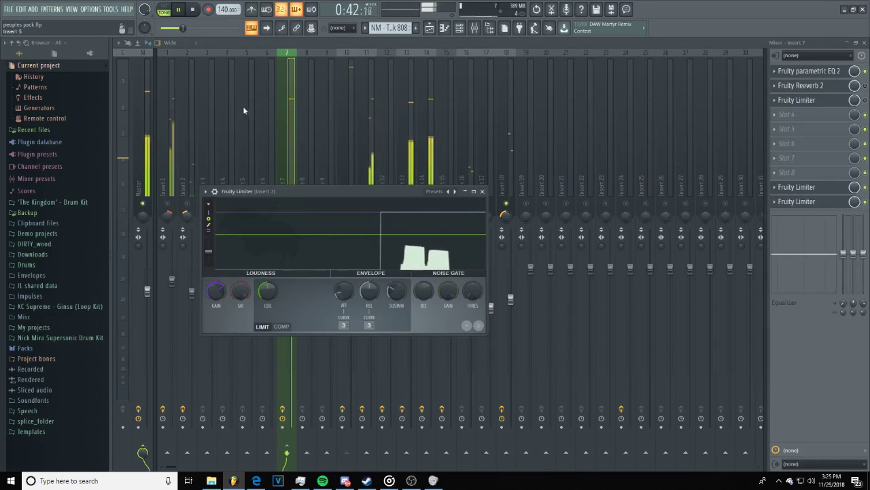
# - Replay the song from an earlier point, and examine the first Fruity parametric EQ 2 and Fruity Limiter on the Master track
pyautogui.moveTo(183, 29); pyautogui.dragTo(178, 29)
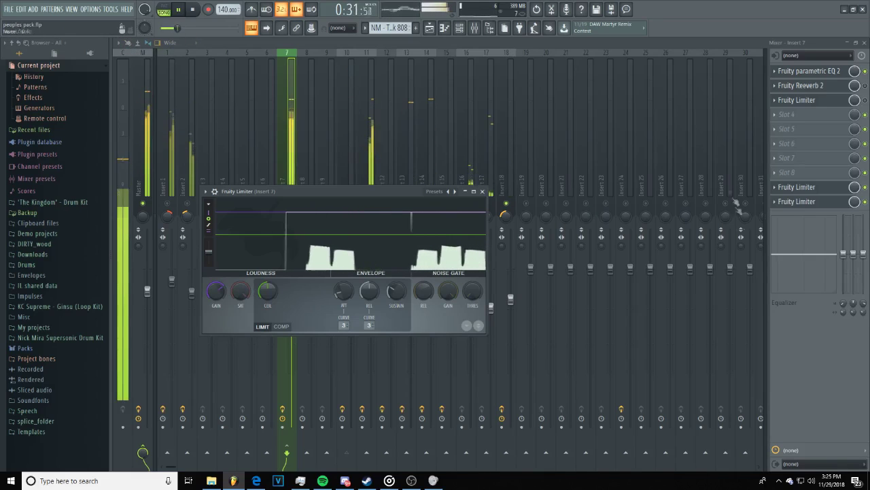
pyautogui.click(148, 170)
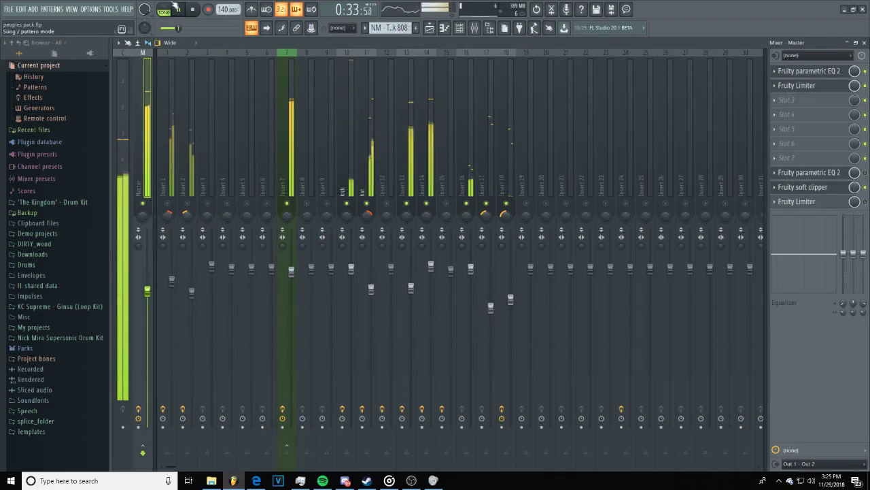
pyautogui.press('space')
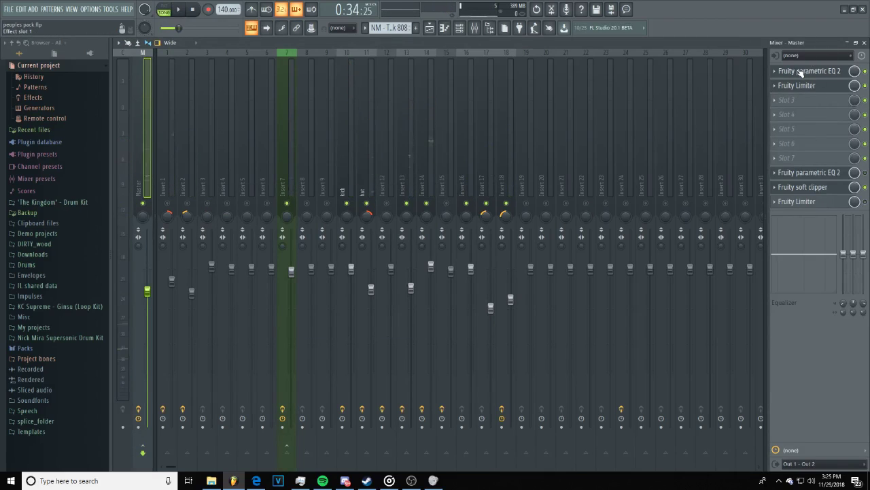
pyautogui.click(800, 72)
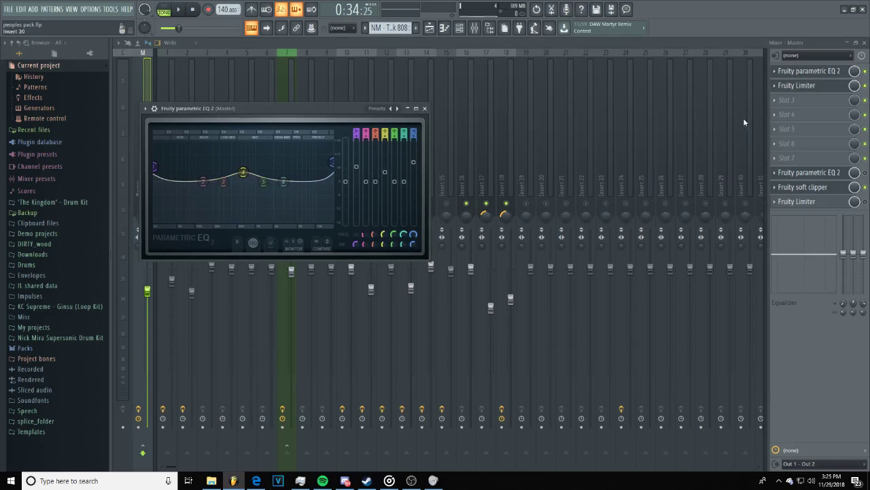
pyautogui.click(816, 88)
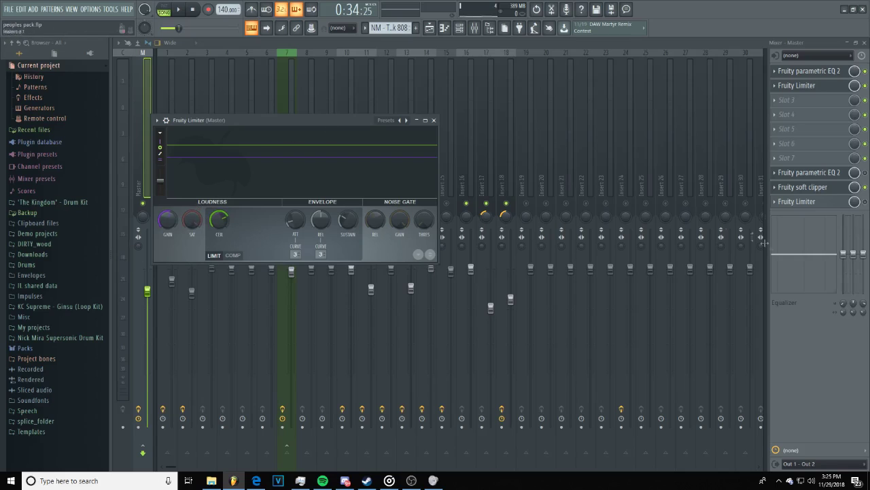
# - Enable the Master track's second Fruity parametric EQ 2 in slot 8 and play the song with its window open
pyautogui.click(810, 173)
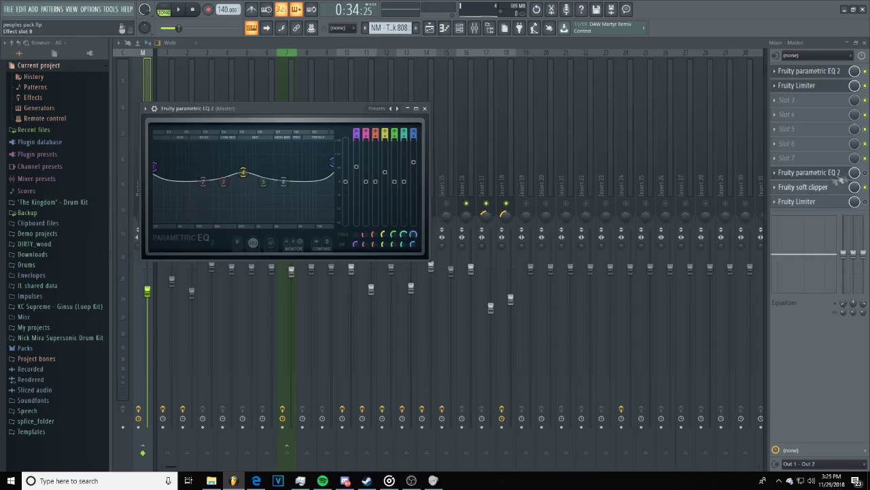
pyautogui.click(866, 173)
pyautogui.click(817, 174)
pyautogui.click(817, 174)
pyautogui.click(817, 174)
pyautogui.click(818, 174)
pyautogui.click(184, 10)
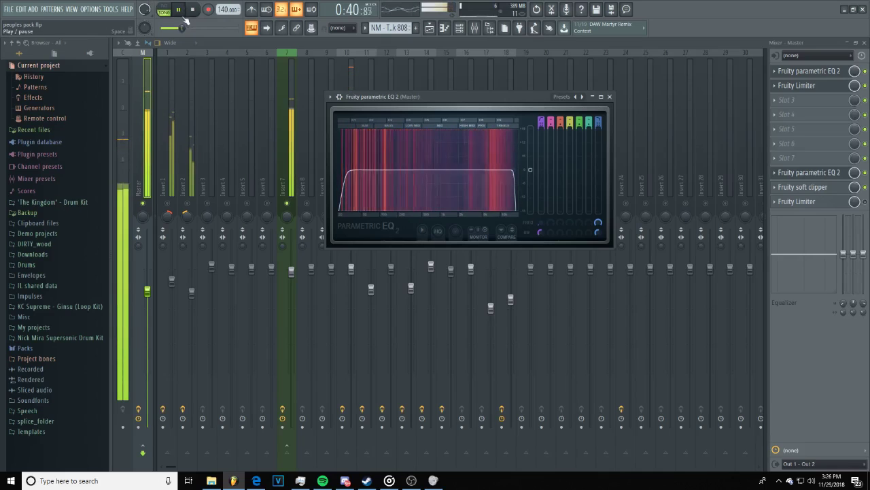
pyautogui.press('space')
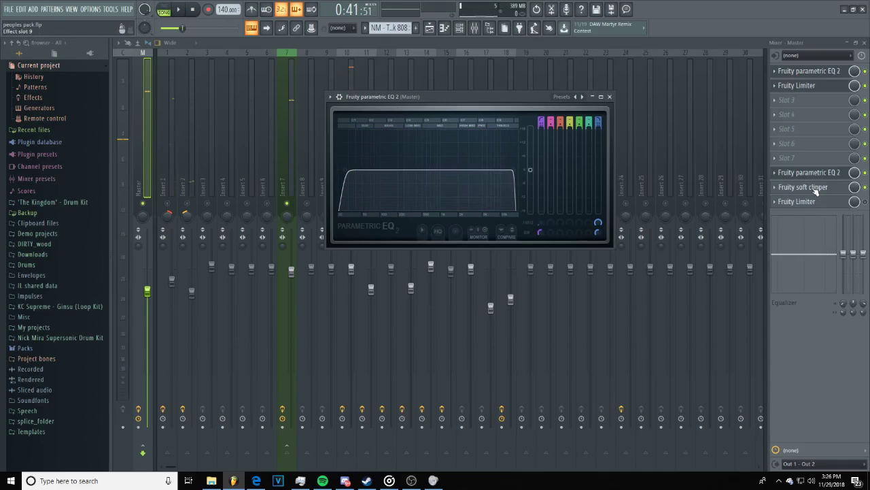
# - Examine the Master's Fruity soft clipper and compare the song's playback with it bypassed and enabled
pyautogui.click(813, 188)
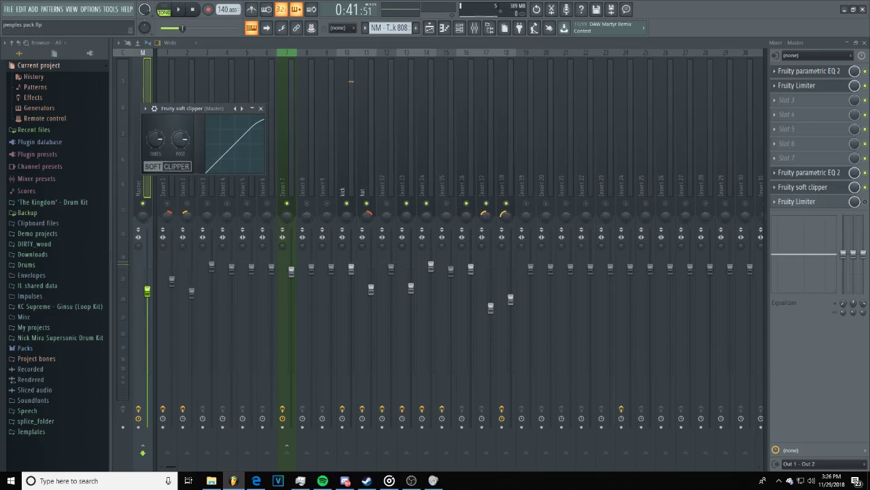
pyautogui.click(865, 187)
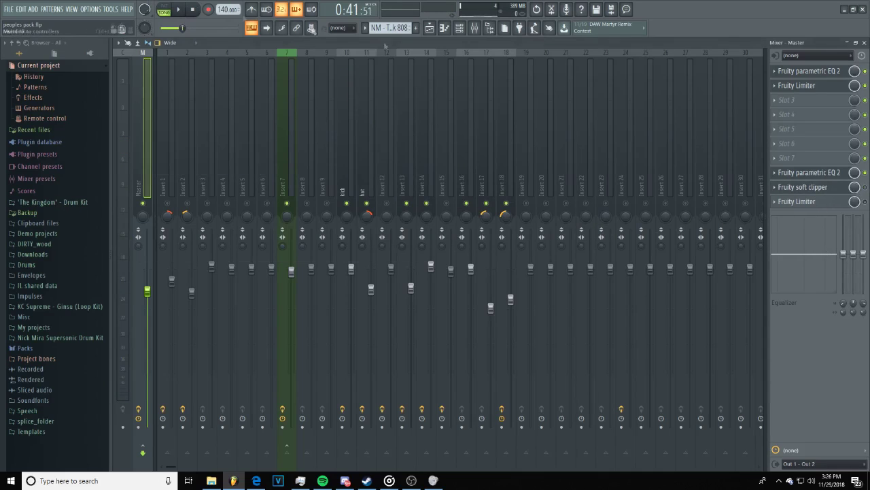
pyautogui.press('space')
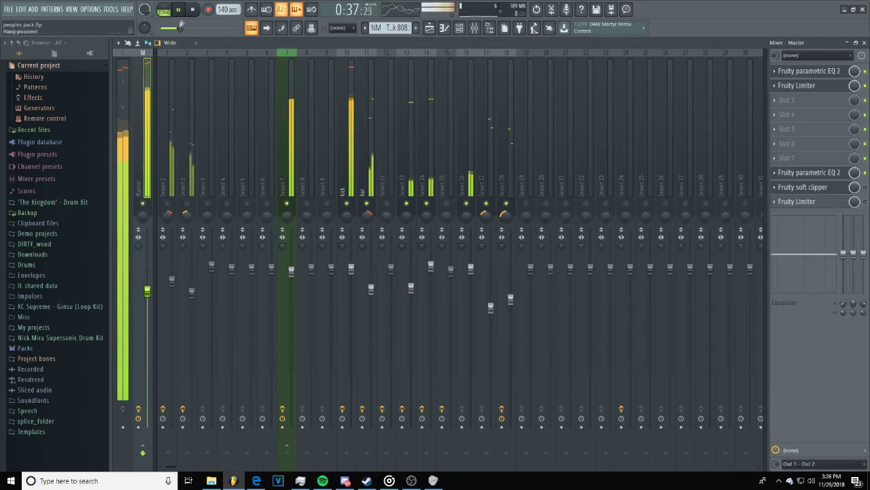
pyautogui.press('space')
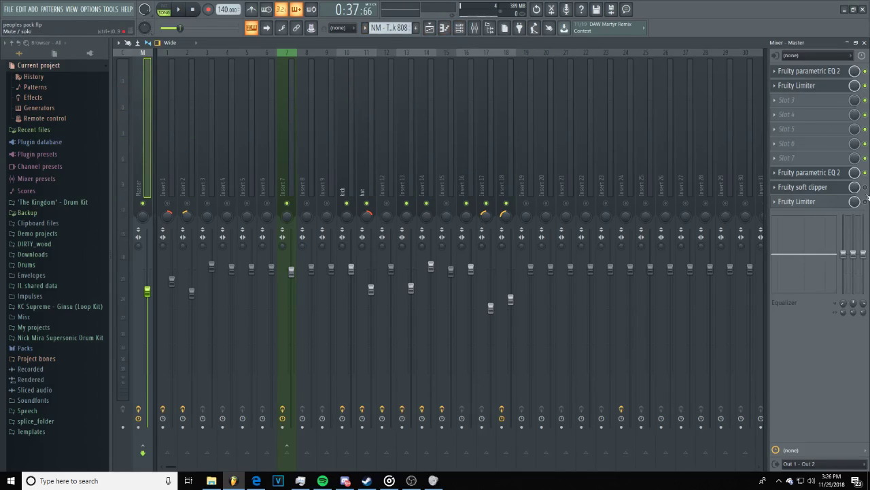
pyautogui.click(176, 8)
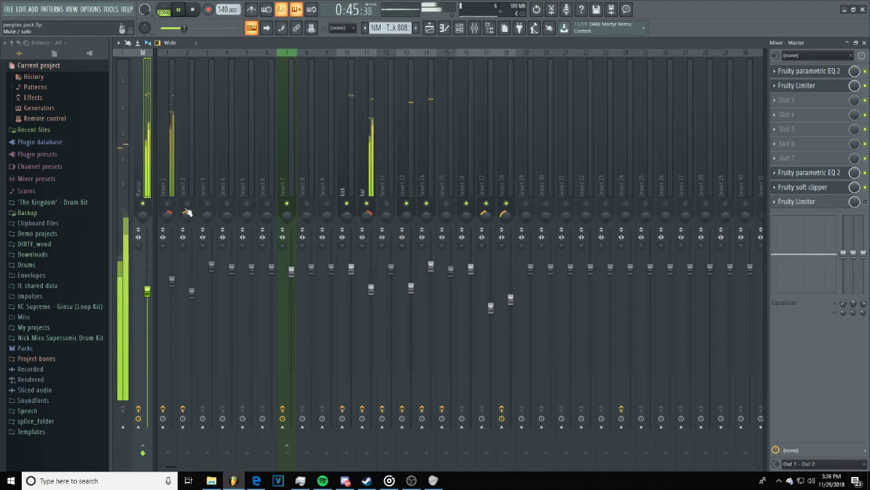
# - Play the arrangement from just before the first boopbop clip with all mixer tracks unmuted, and stop playback in the mixer
pyautogui.click(441, 28)
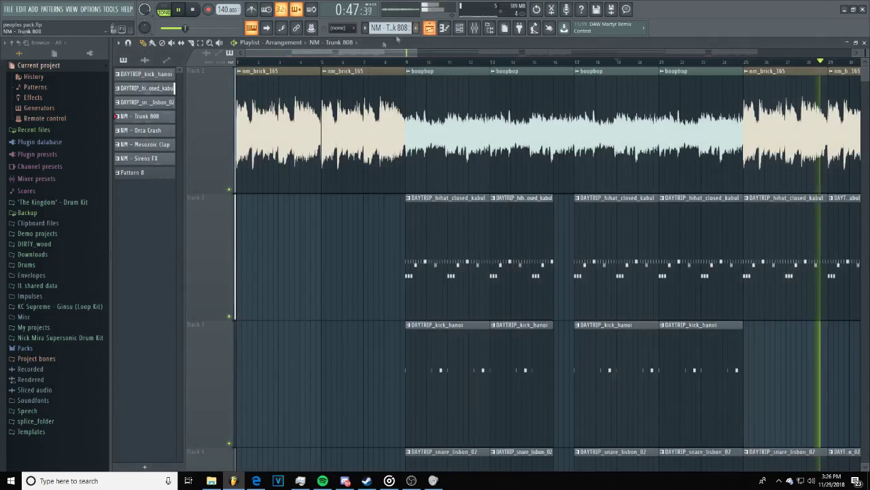
pyautogui.click(391, 62)
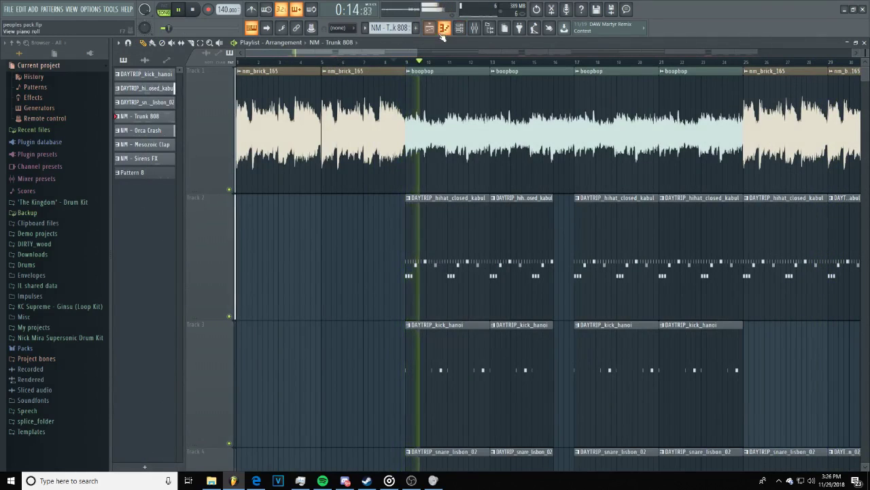
pyautogui.click(474, 28)
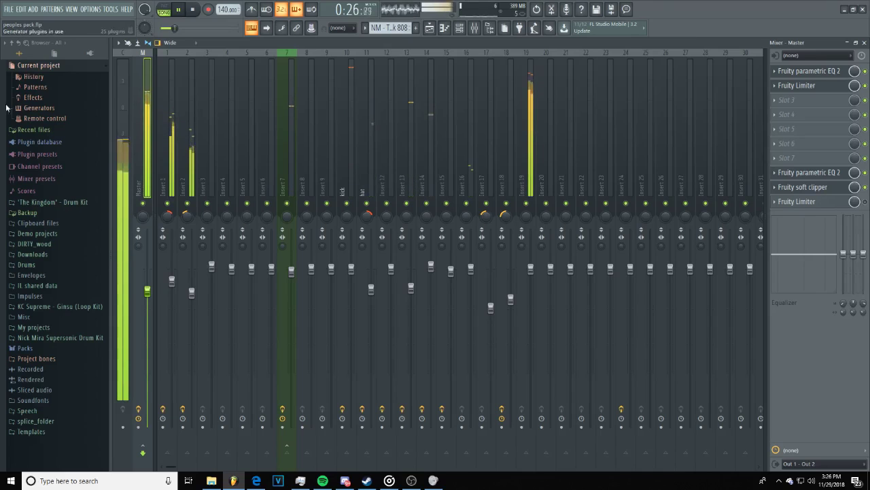
pyautogui.click(183, 10)
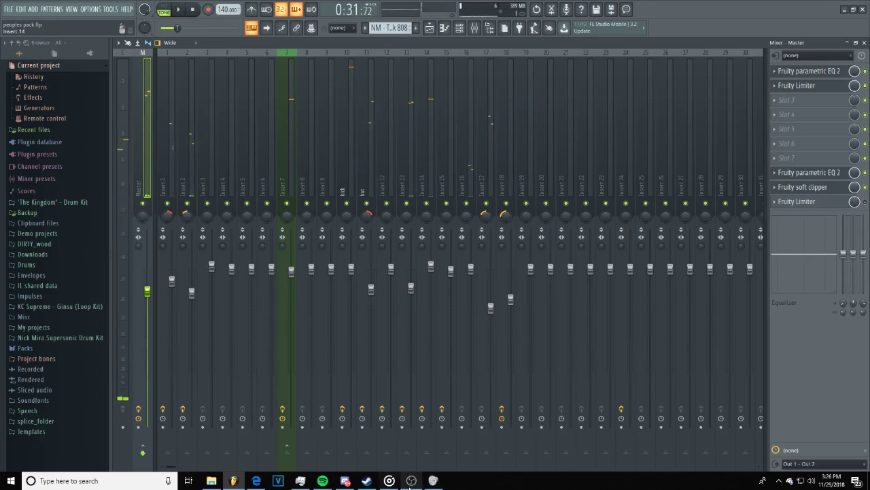
# - Switch to OBS and stop the screen recording
pyautogui.click(411, 480)
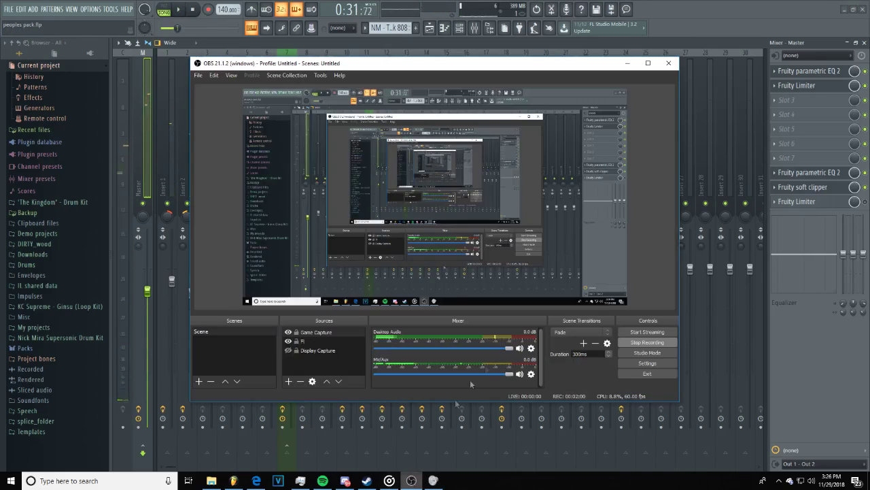
pyautogui.click(635, 344)
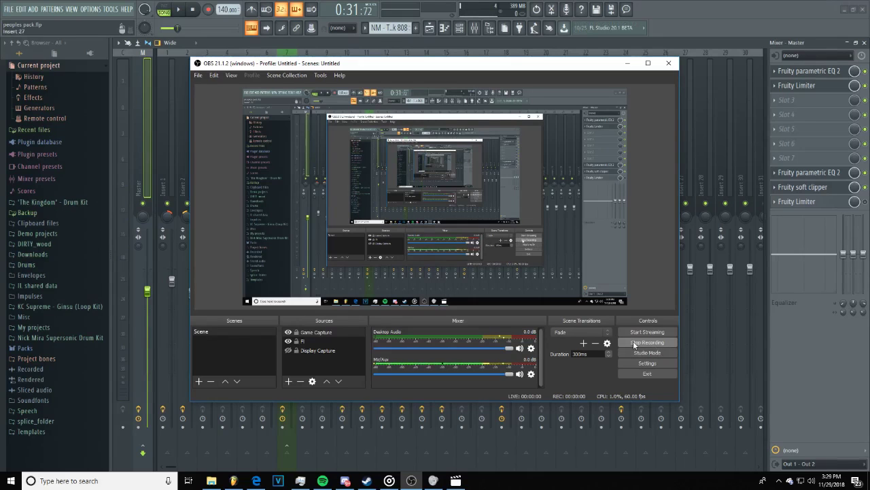